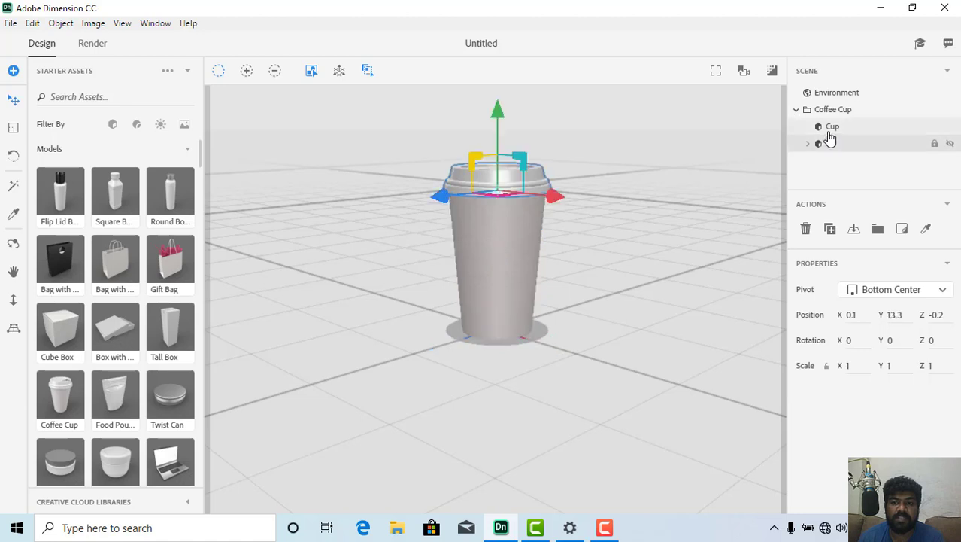
- Select the Cup part of the Coffee Cup model and filter the starter assets to show materials only
left_click(831, 126)
left_click(833, 144)
left_click(832, 133)
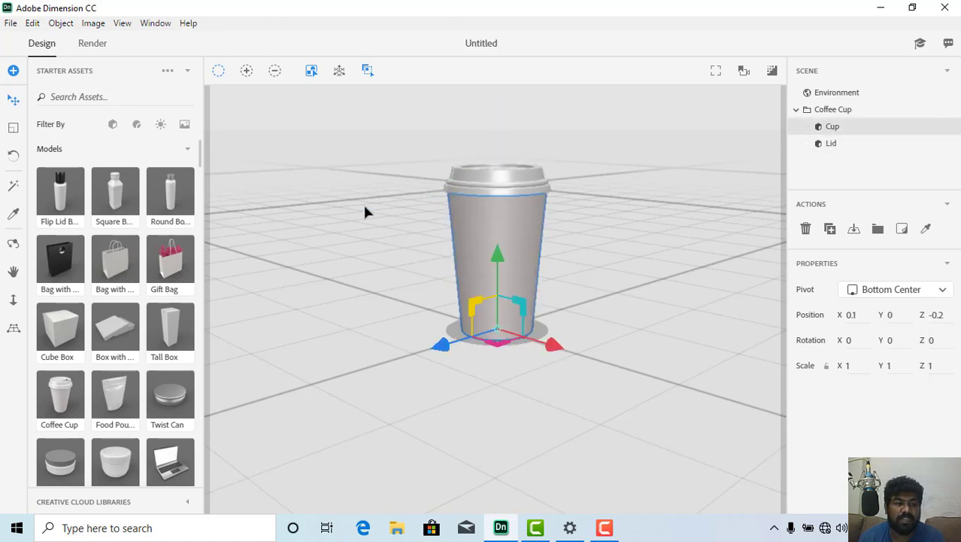
left_click(137, 125)
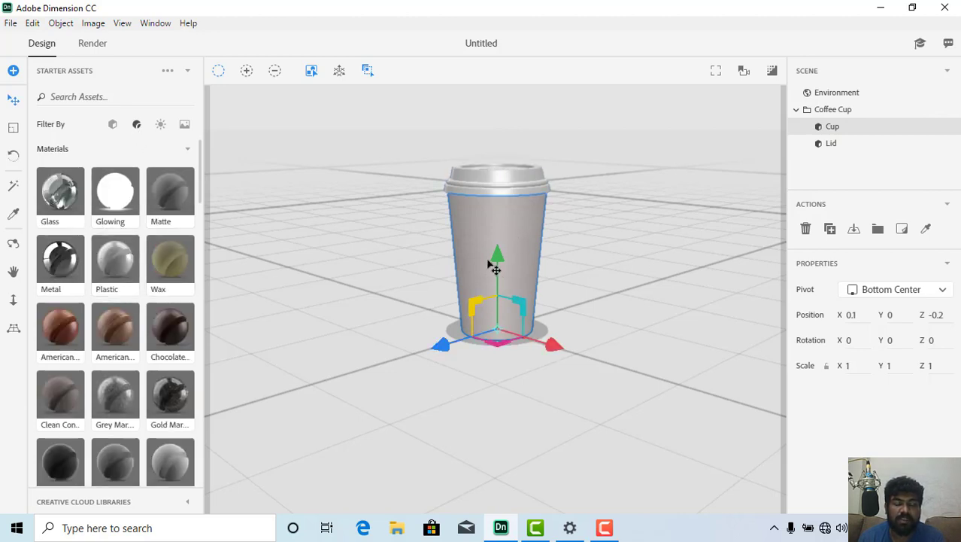
- Look through the starter materials to the end of the list for one that suits the cup
scroll(143, 284, "down", 1)
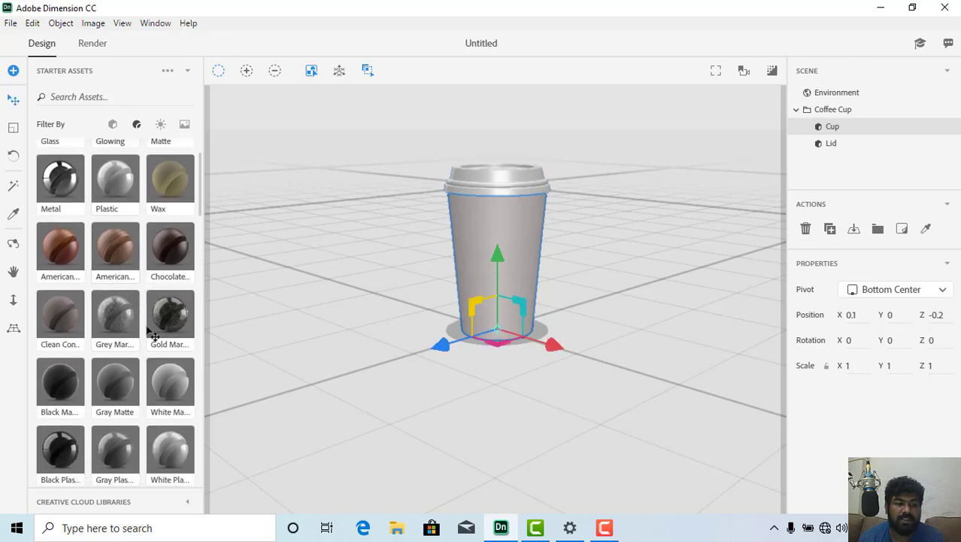
scroll(154, 338, "down", 3)
scroll(172, 346, "down", 3)
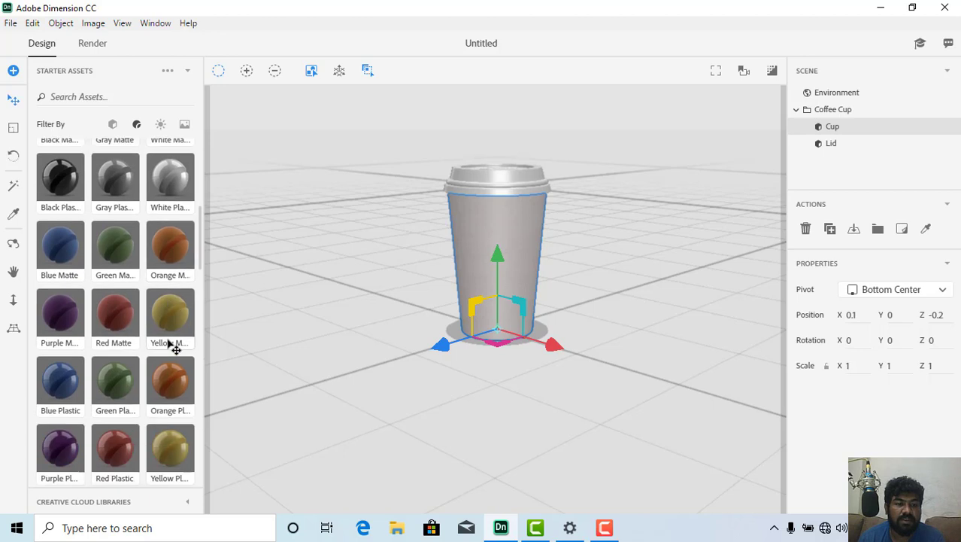
scroll(172, 346, "down", 2)
scroll(172, 346, "down", 4)
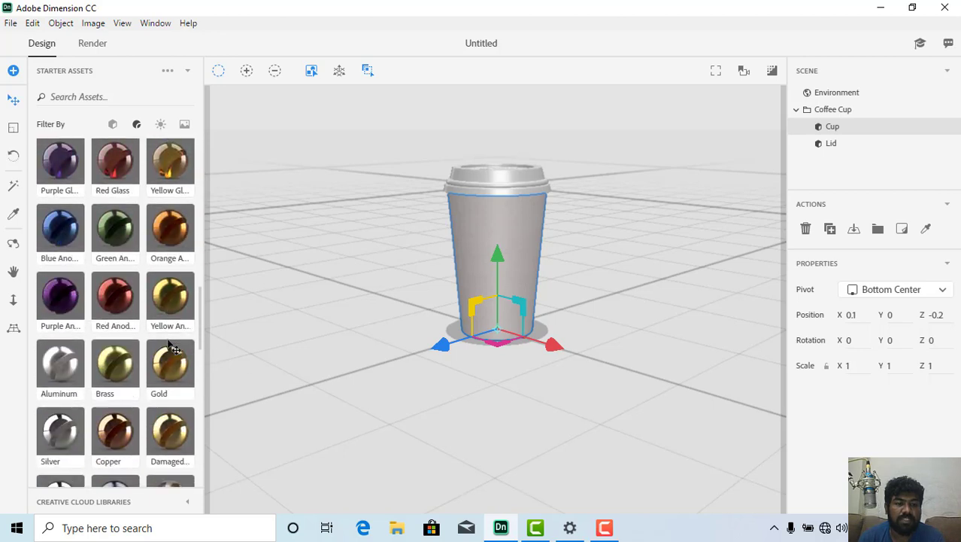
scroll(172, 346, "down", 1)
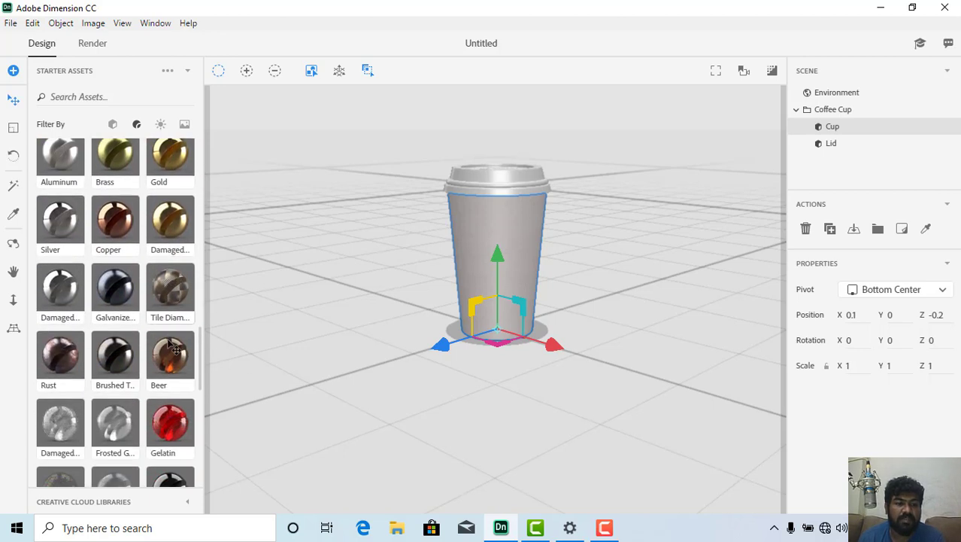
scroll(171, 346, "down", 2)
scroll(172, 346, "up", 1)
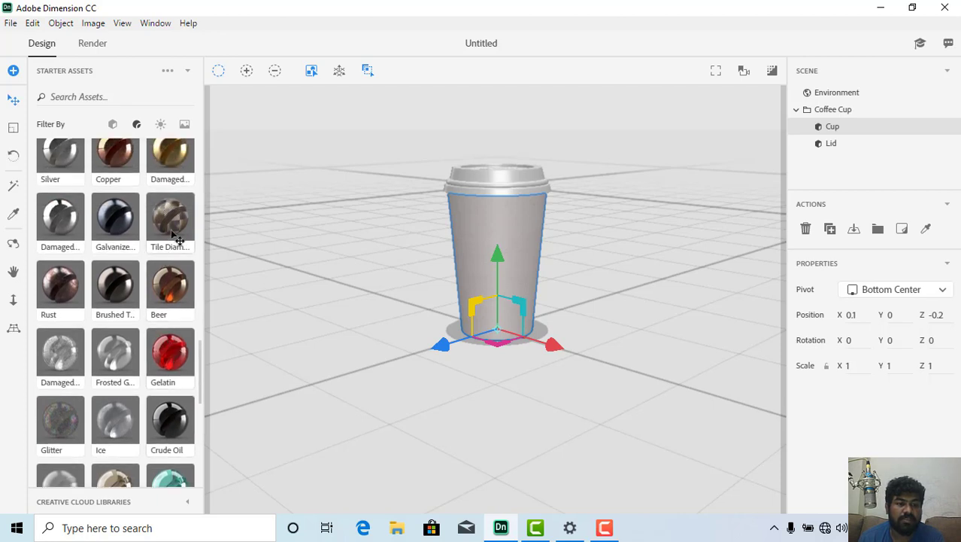
scroll(166, 316, "down", 7)
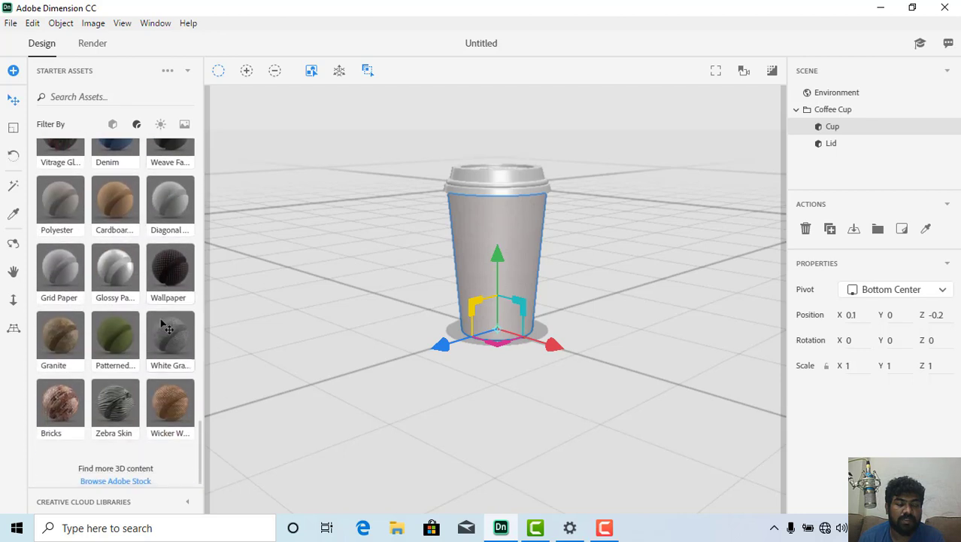
scroll(167, 333, "down", 1)
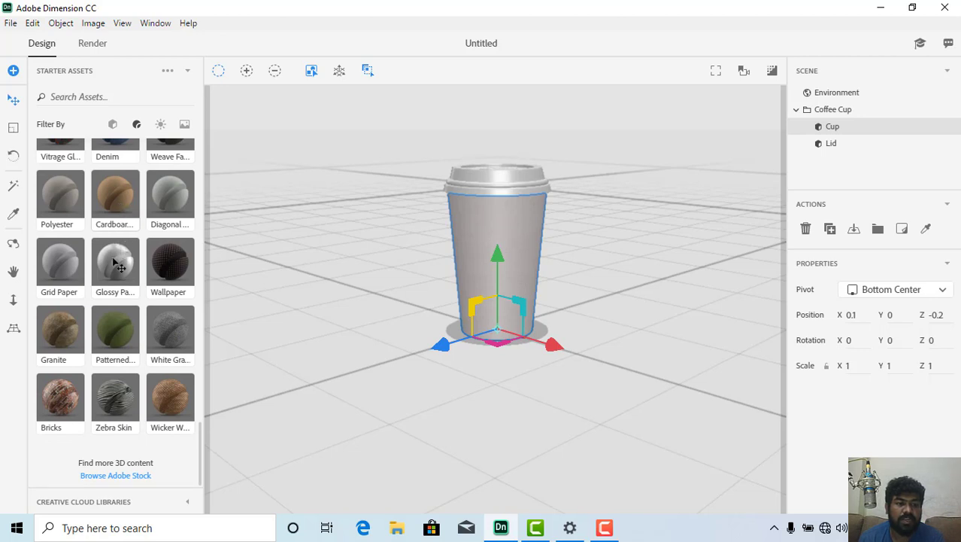
- Apply the White Plastic material to the cup body
scroll(115, 274, "up", 3)
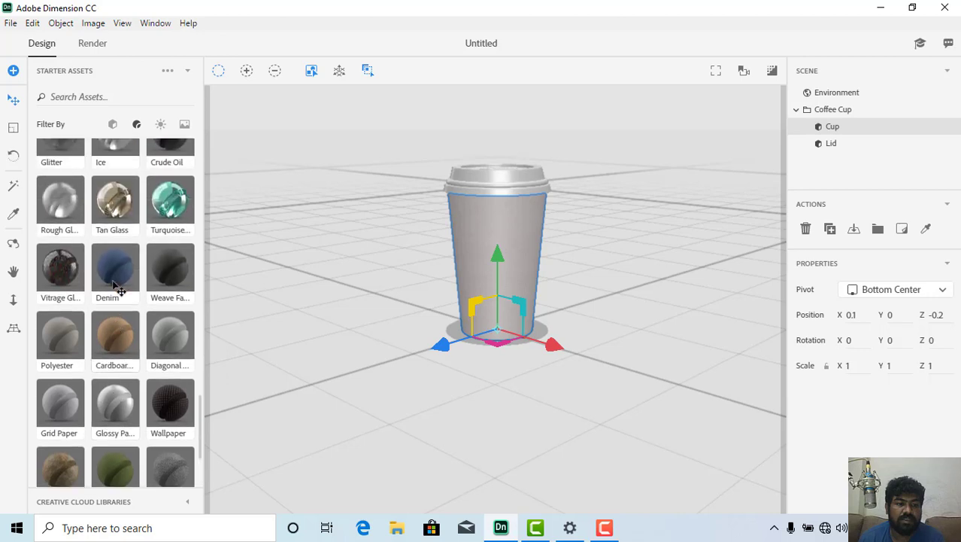
scroll(114, 285, "up", 2)
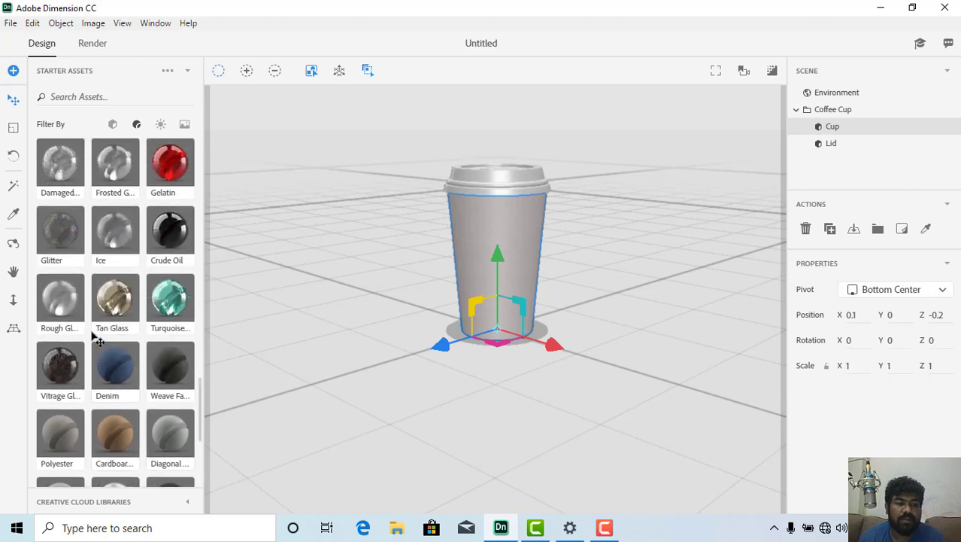
scroll(98, 340, "up", 15)
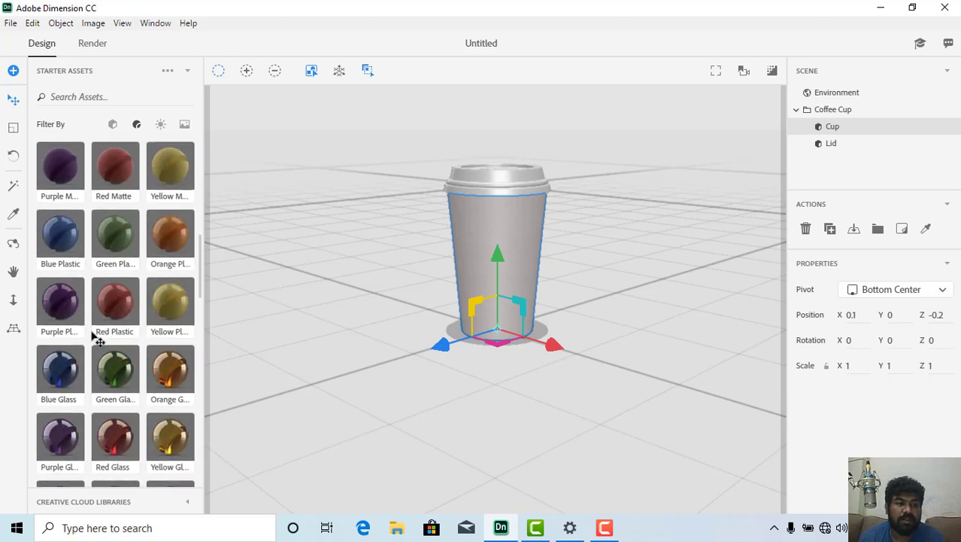
scroll(97, 340, "up", 6)
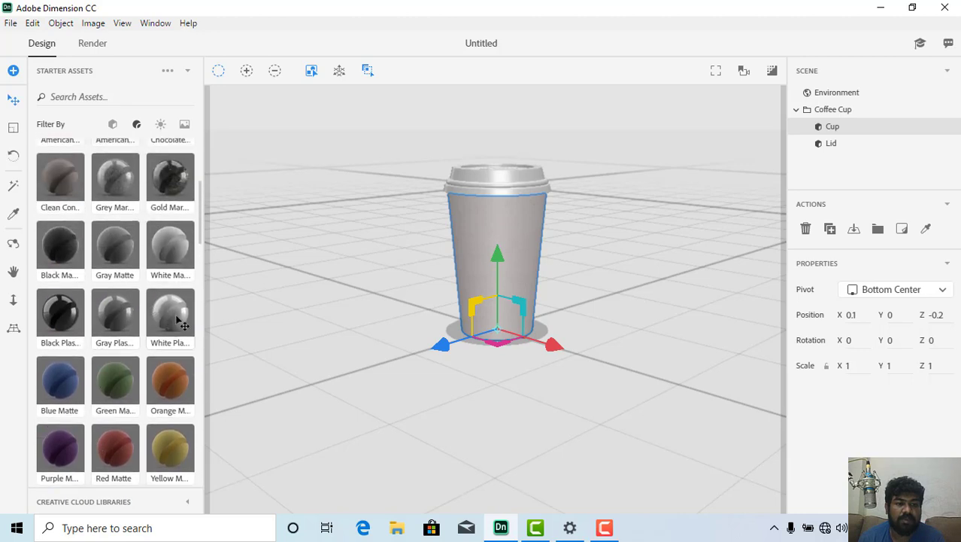
left_click_drag(178, 317, 506, 268)
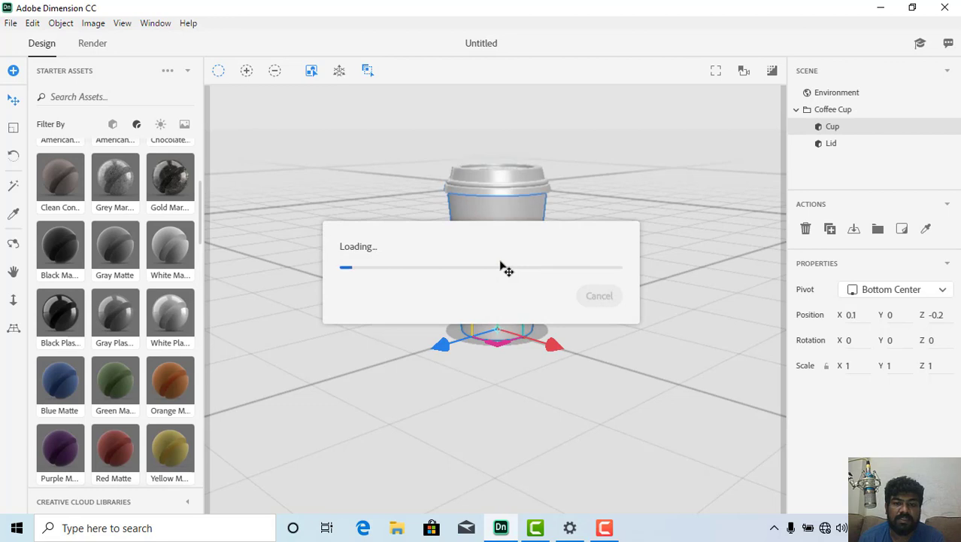
- Set the base color of the cup's White Plastic material to black, RGB 0, 0, 0
left_click(828, 130)
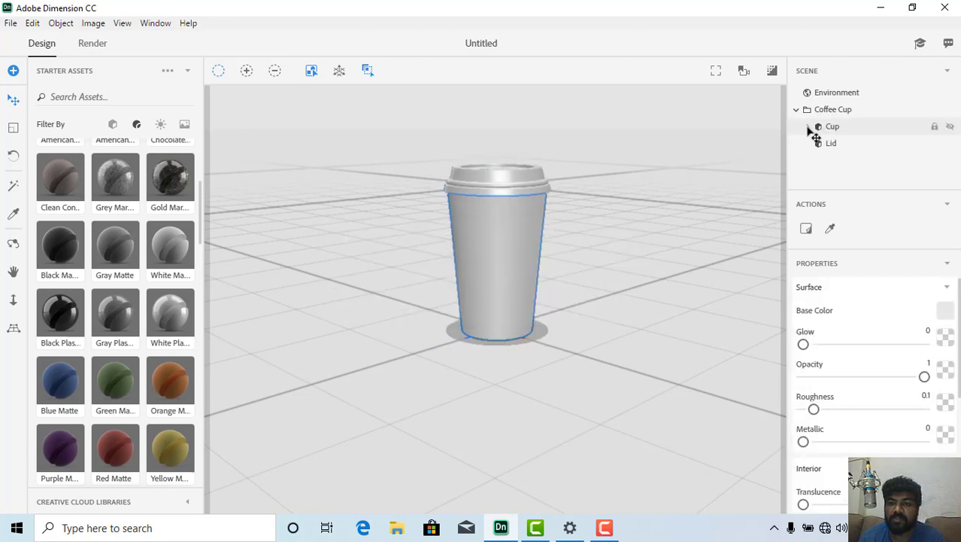
left_click(809, 128)
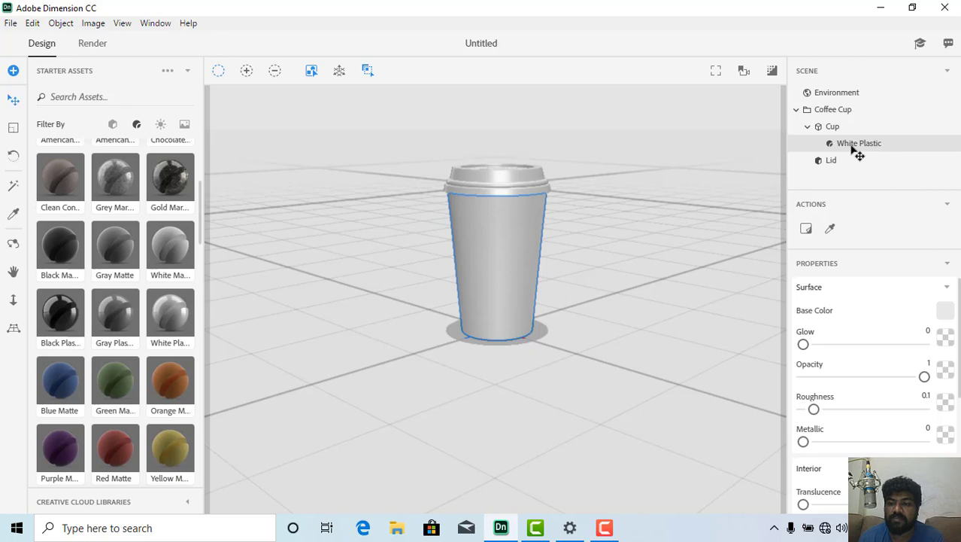
left_click(946, 312)
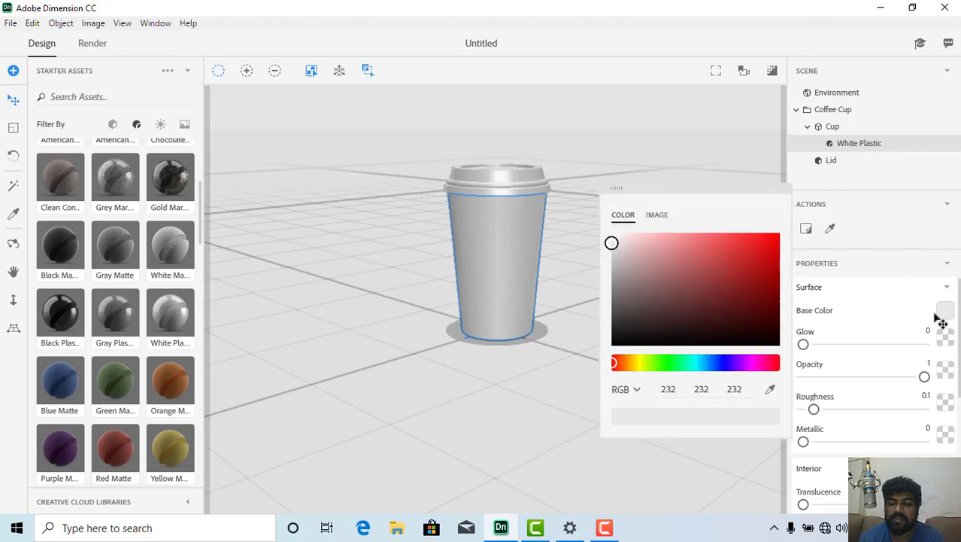
mouse_move(639, 324)
left_mouse_down()
mouse_move(645, 337)
mouse_move(788, 360)
left_mouse_up()
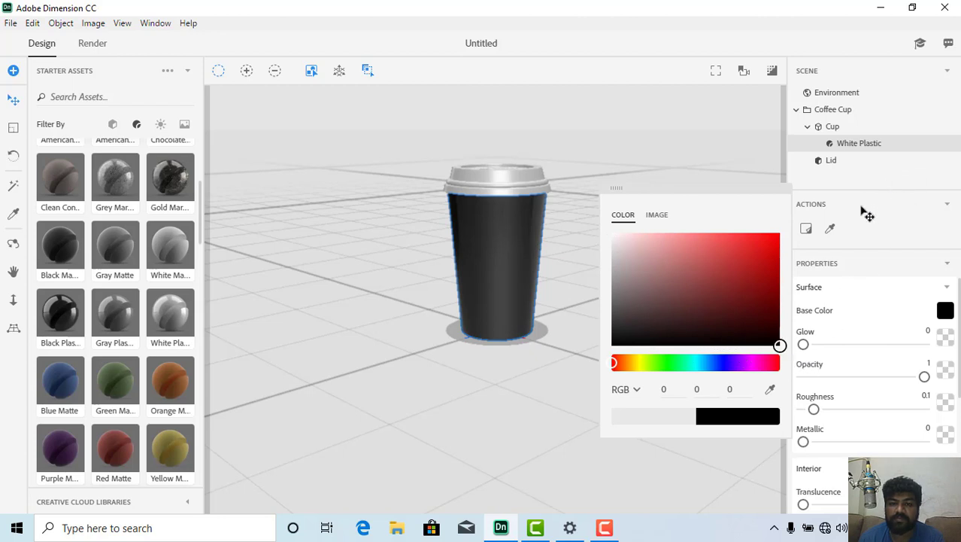
left_click(786, 227)
- Replace the lid's Lid Material 2 with the Black Plastic material
scroll(494, 203, "up", 5)
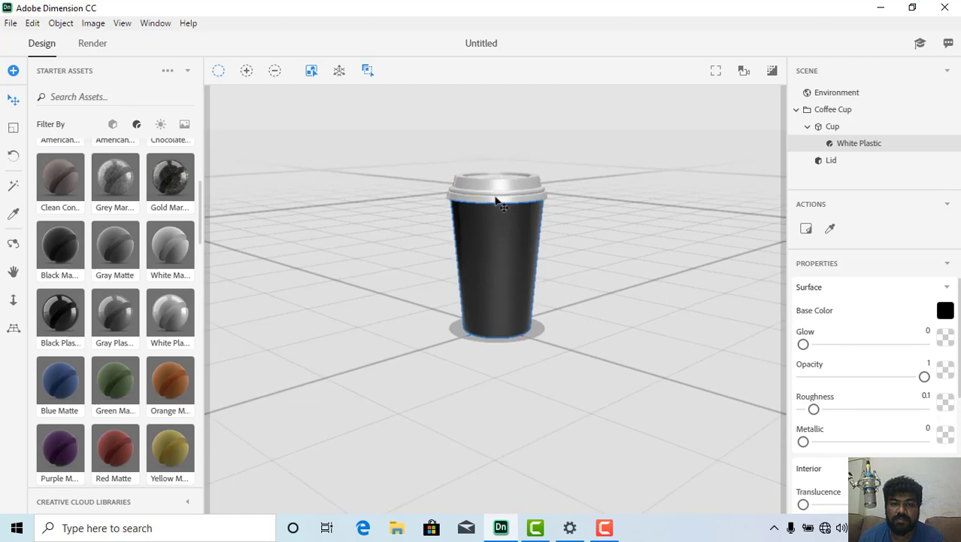
scroll(495, 203, "up", 6)
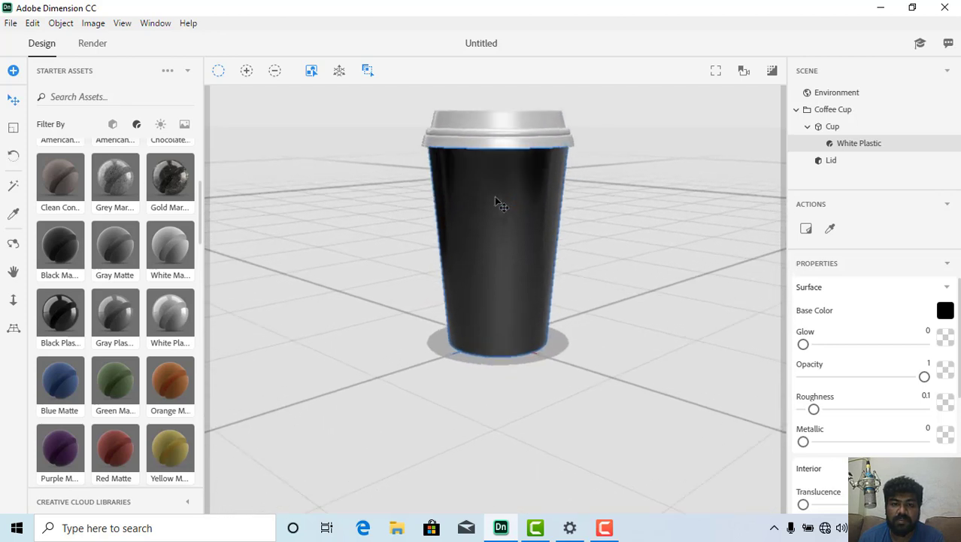
scroll(495, 203, "down", 8)
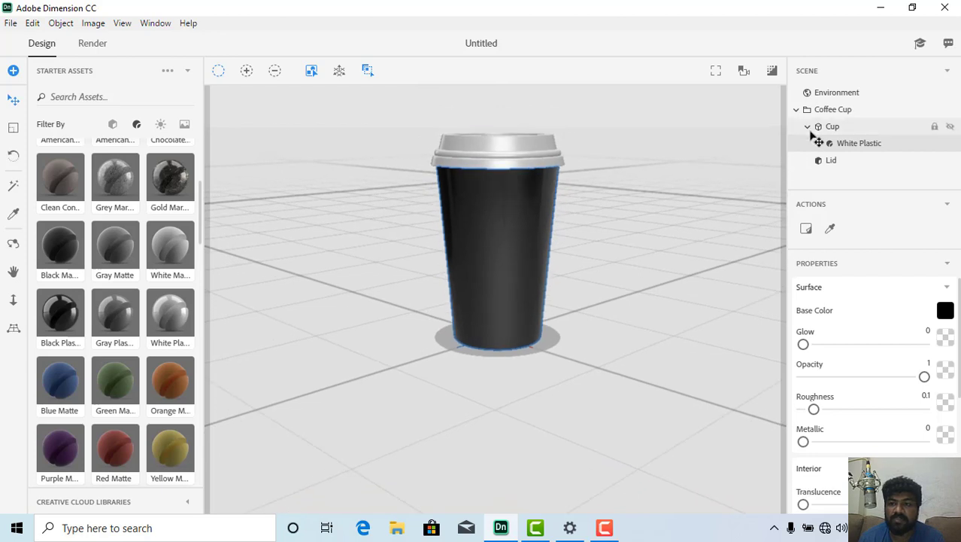
left_click(809, 128)
left_click(822, 148)
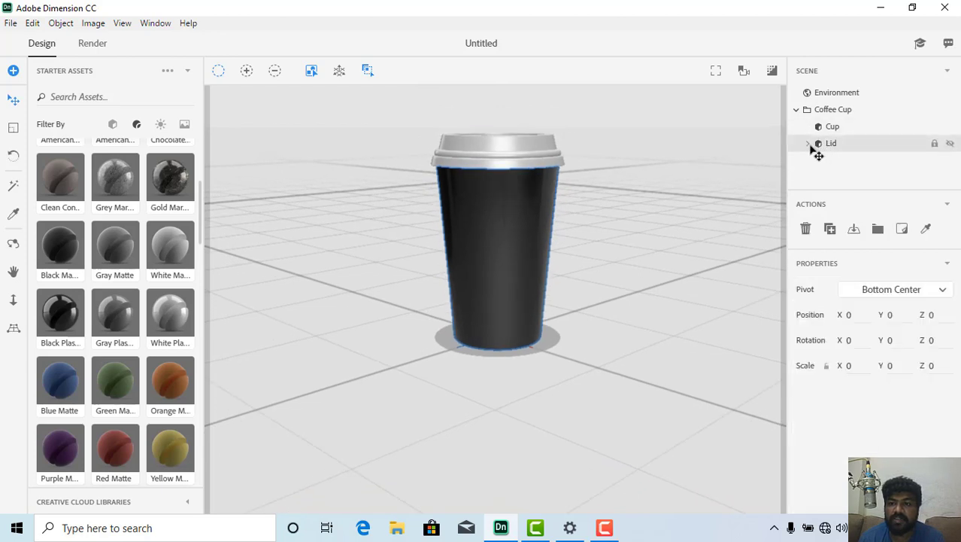
left_click(809, 143)
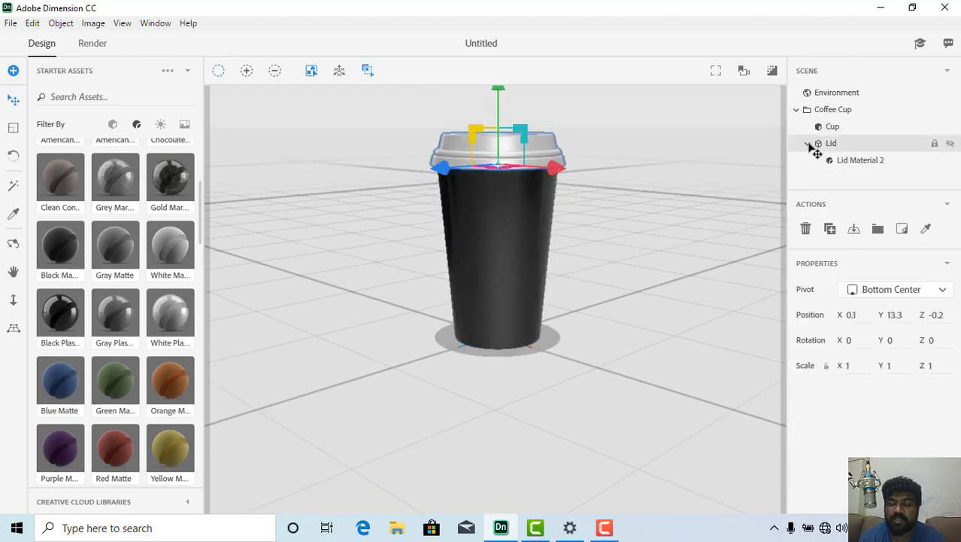
left_click(844, 162)
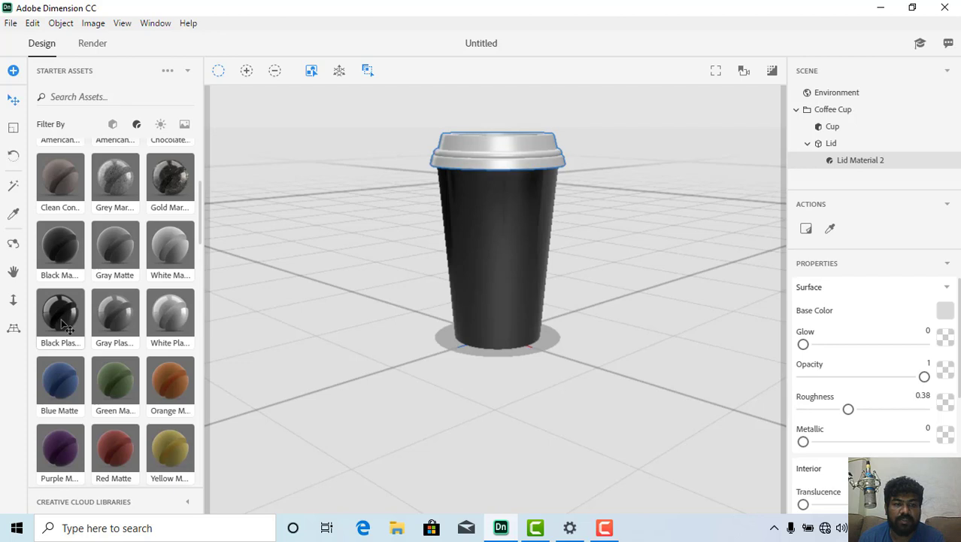
left_click_drag(64, 324, 896, 165)
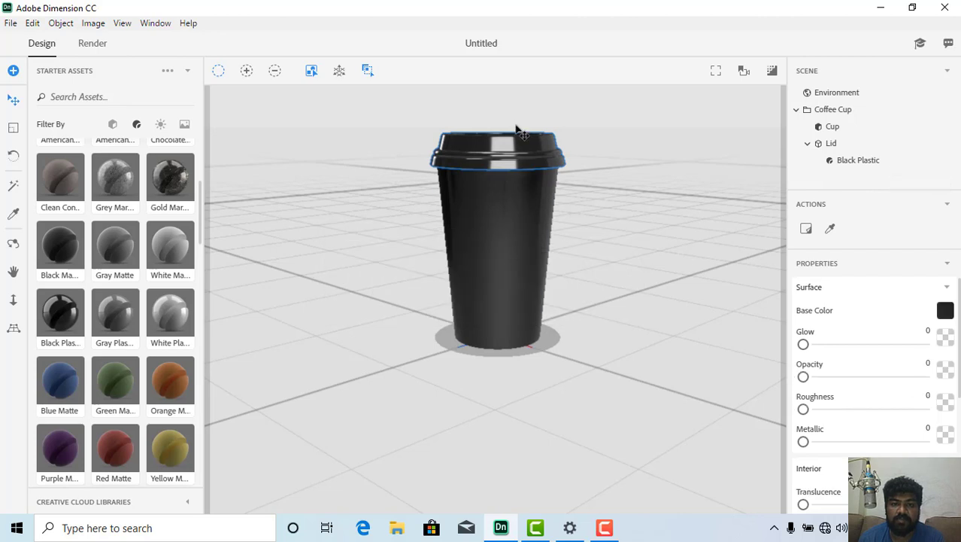
- Orbit the camera around the coffee cup to inspect it from a higher, angled viewpoint, and select the whole model
scroll(519, 135, "up", 3)
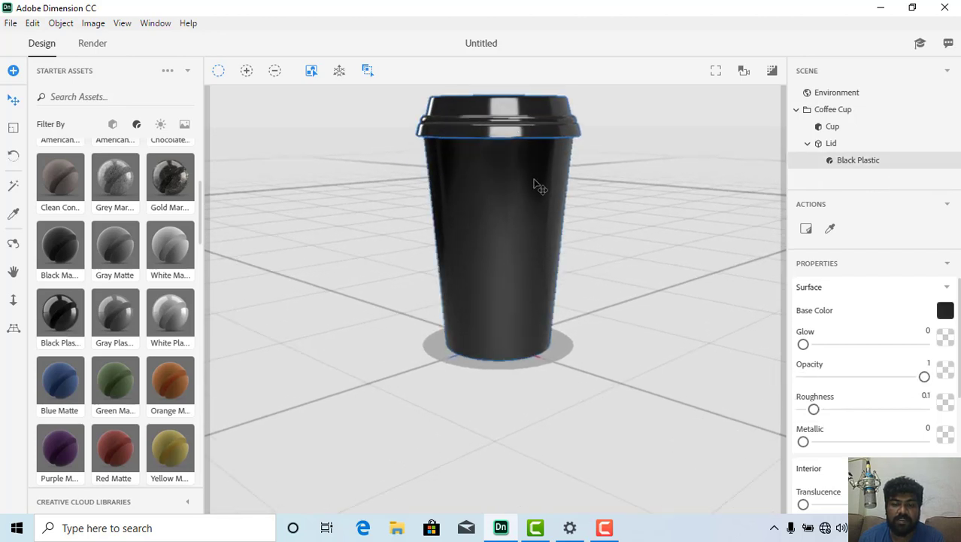
left_click(13, 243)
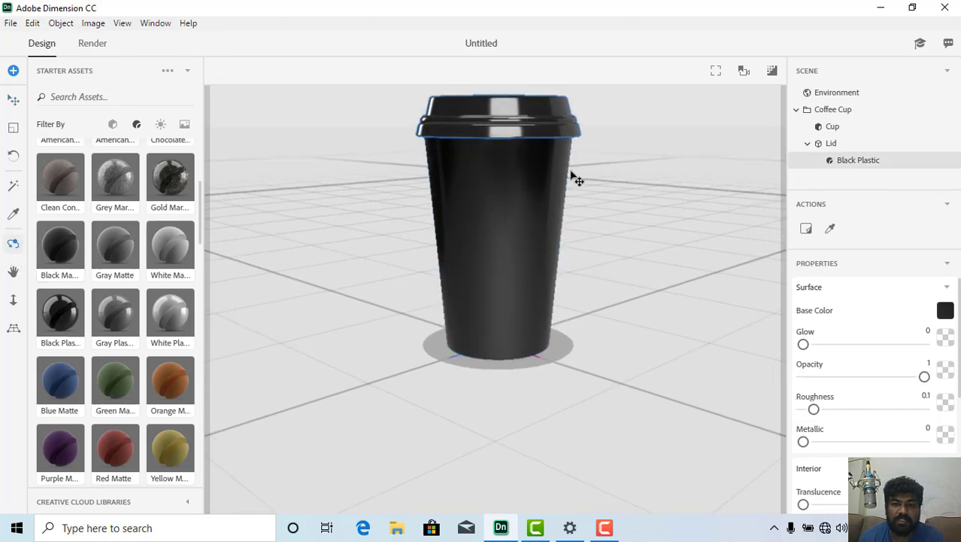
left_click_drag(531, 227, 574, 188)
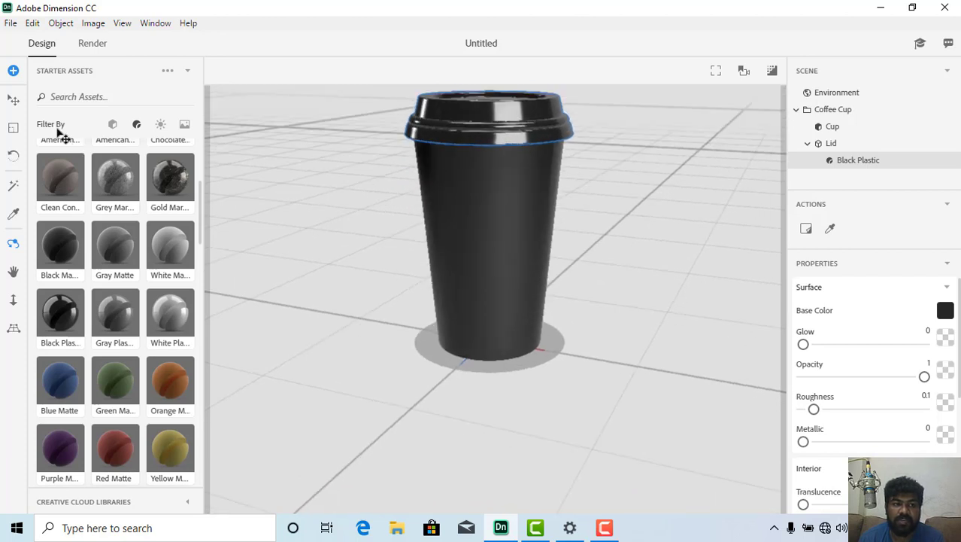
left_click(11, 100)
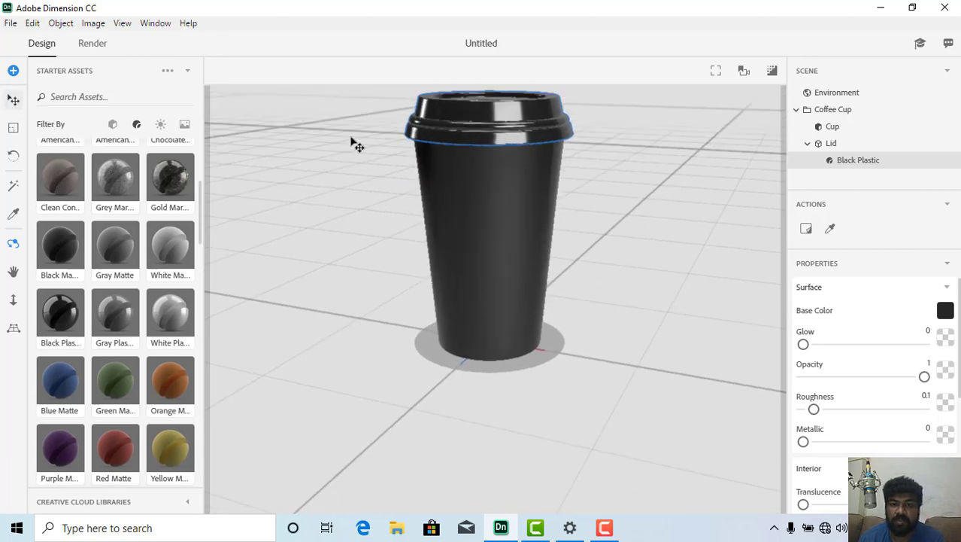
left_click(547, 122)
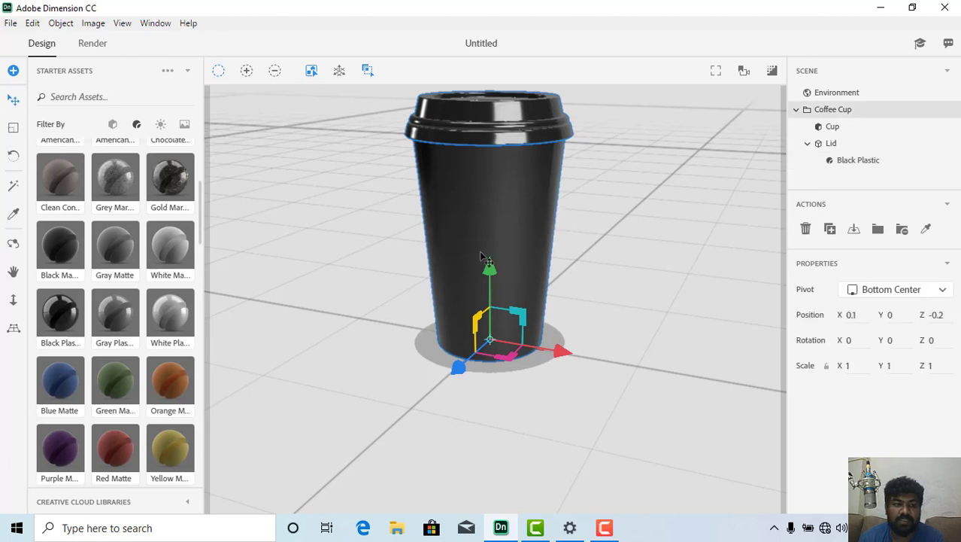
scroll(526, 218, "up", 2)
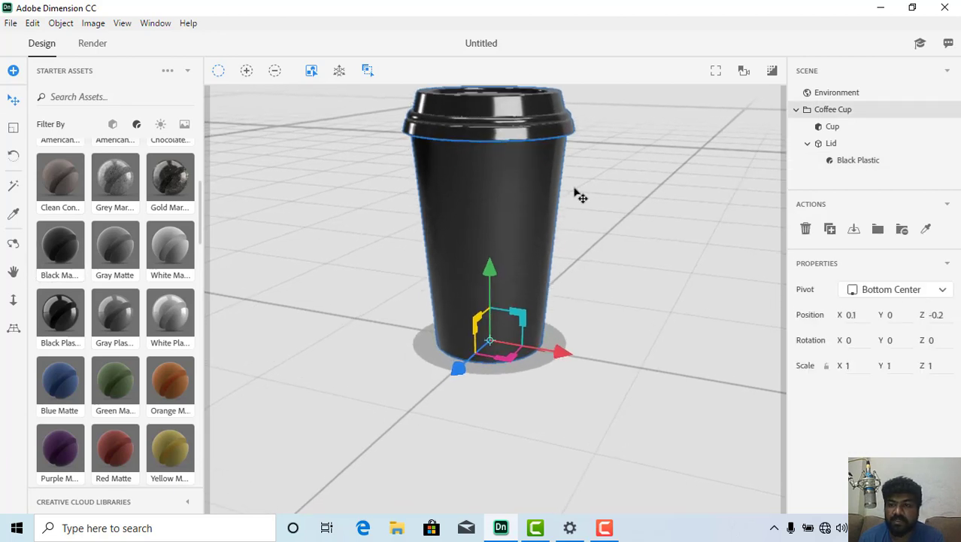
- Set the base color of the lid's Black Plastic material to blue, RGB 36, 124, 224
left_click(854, 161)
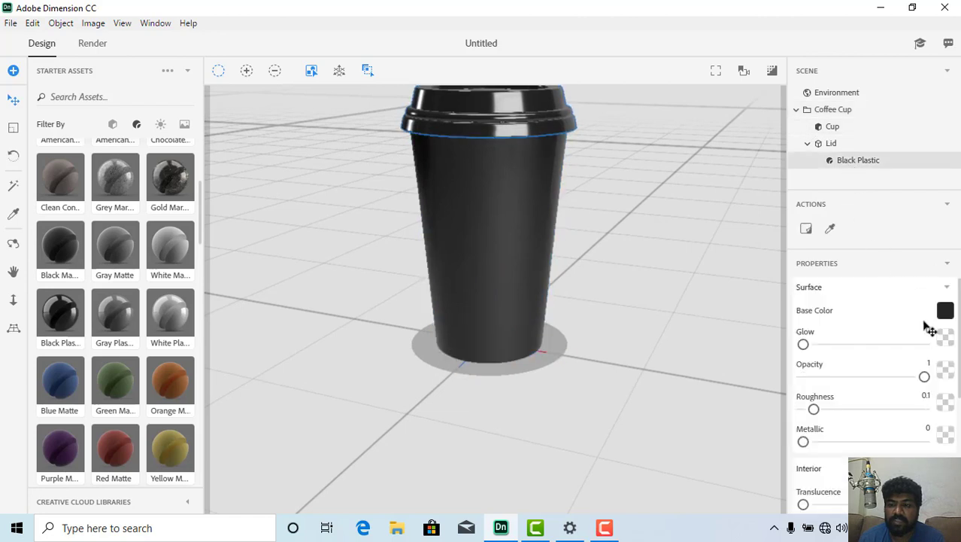
left_click(944, 310)
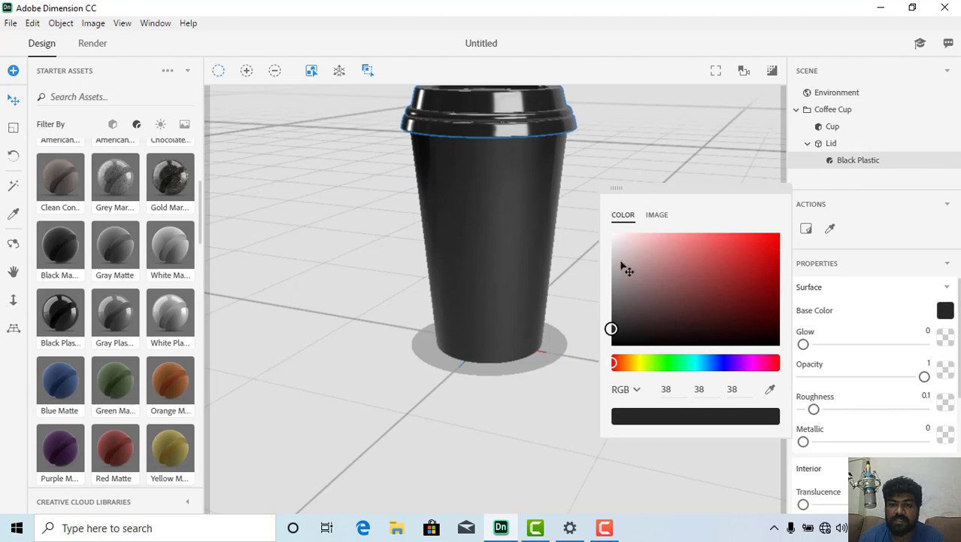
mouse_move(632, 255)
left_mouse_down()
mouse_move(607, 230)
mouse_move(616, 310)
mouse_move(736, 302)
mouse_move(786, 321)
mouse_move(736, 276)
mouse_move(656, 364)
mouse_move(675, 366)
mouse_move(611, 330)
mouse_move(697, 262)
mouse_move(756, 250)
left_mouse_up()
left_click(644, 363)
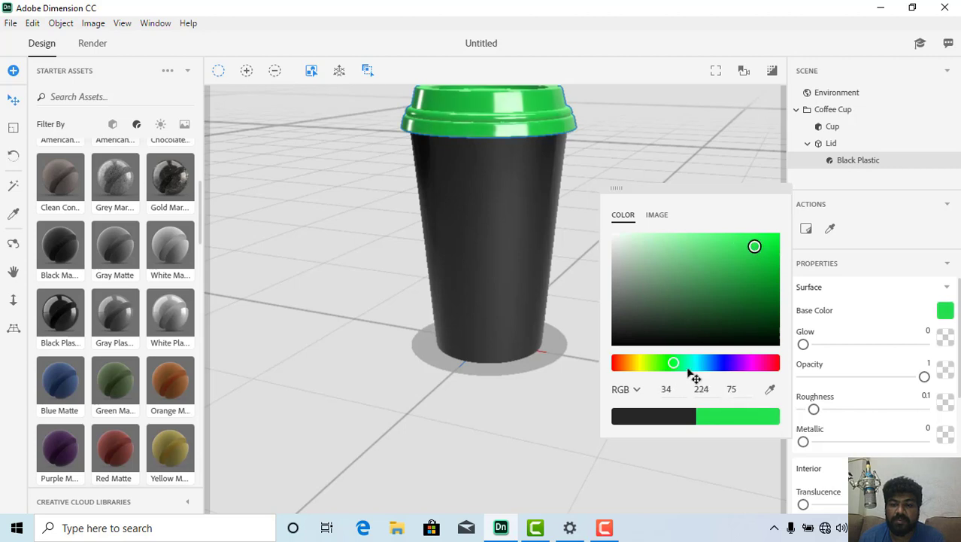
mouse_move(689, 369)
left_mouse_down()
mouse_move(741, 371)
mouse_move(719, 371)
left_mouse_up()
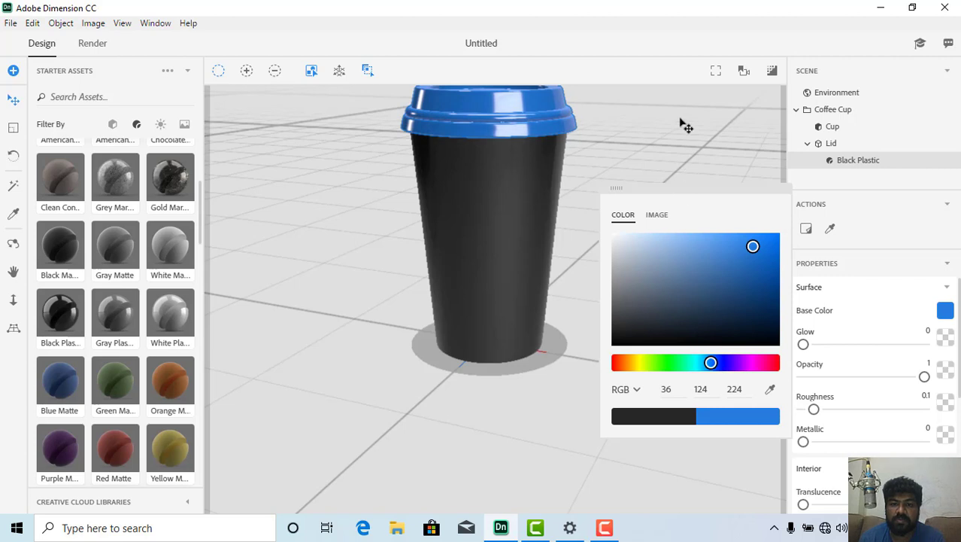
- Clear the selection and orbit the camera to a straight-on, slightly raised view of the whole coffee cup
key("Escape")
scroll(470, 151, "down", 2)
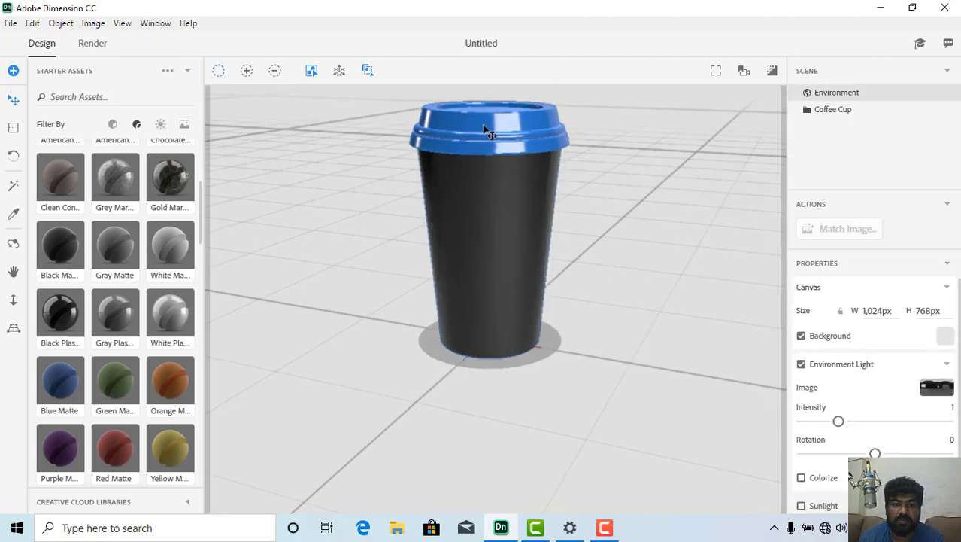
left_click(13, 243)
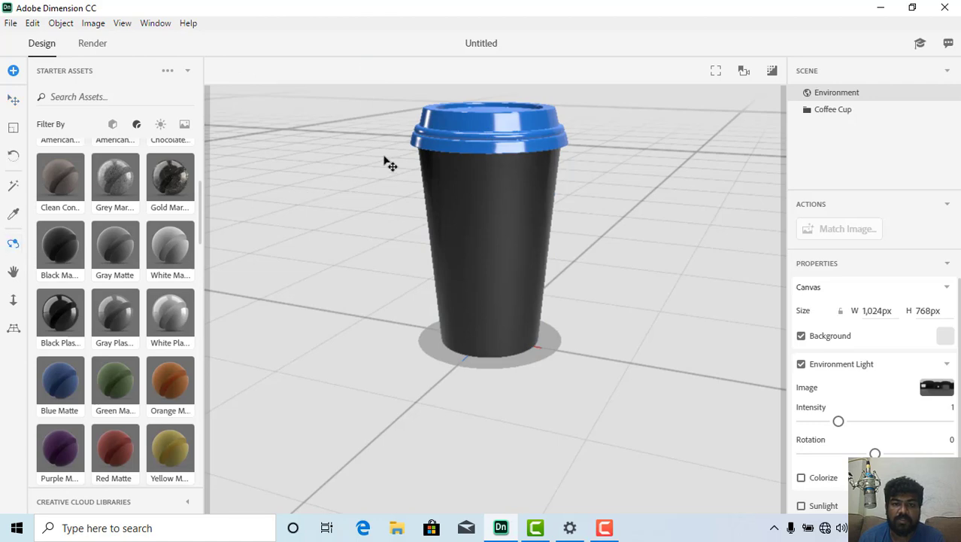
left_click_drag(383, 162, 439, 165)
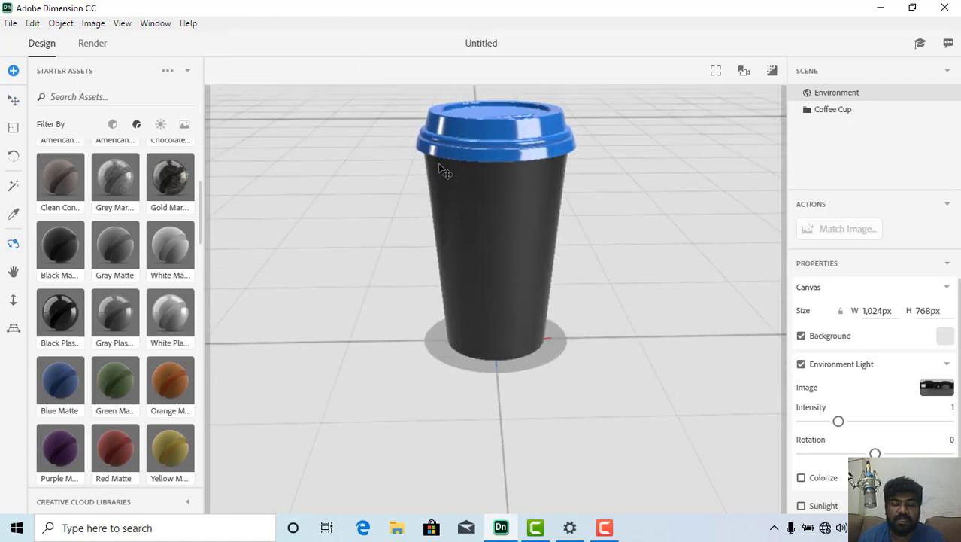
- Try to apply the Roughness Texture image to the Cup object in the scene hierarchy
left_click(13, 99)
left_click(542, 241)
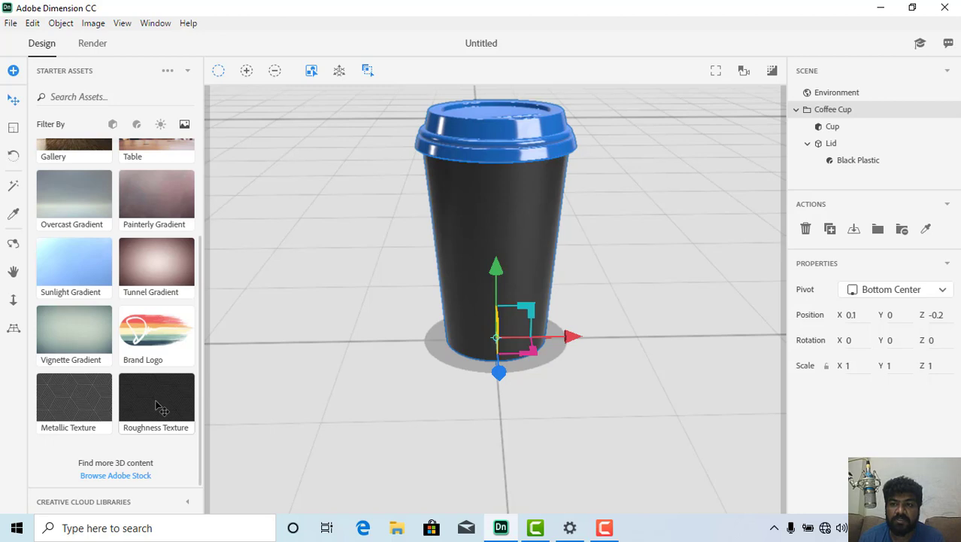
left_click_drag(160, 407, 865, 129)
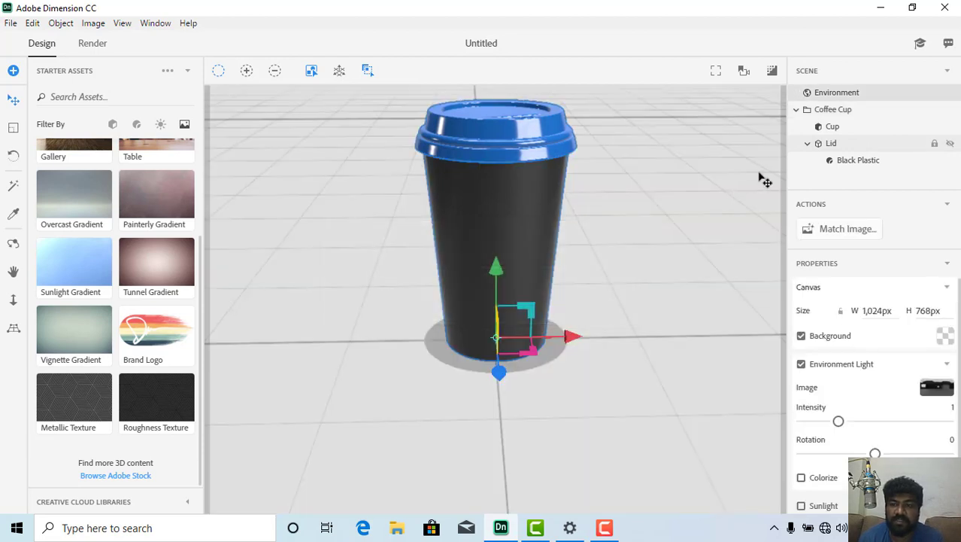
left_click(833, 126)
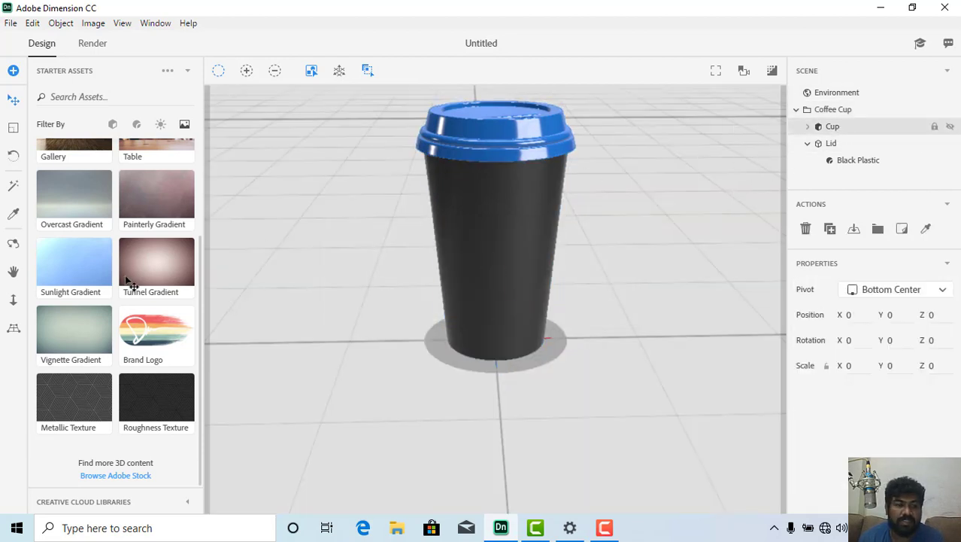
left_click_drag(145, 393, 840, 126)
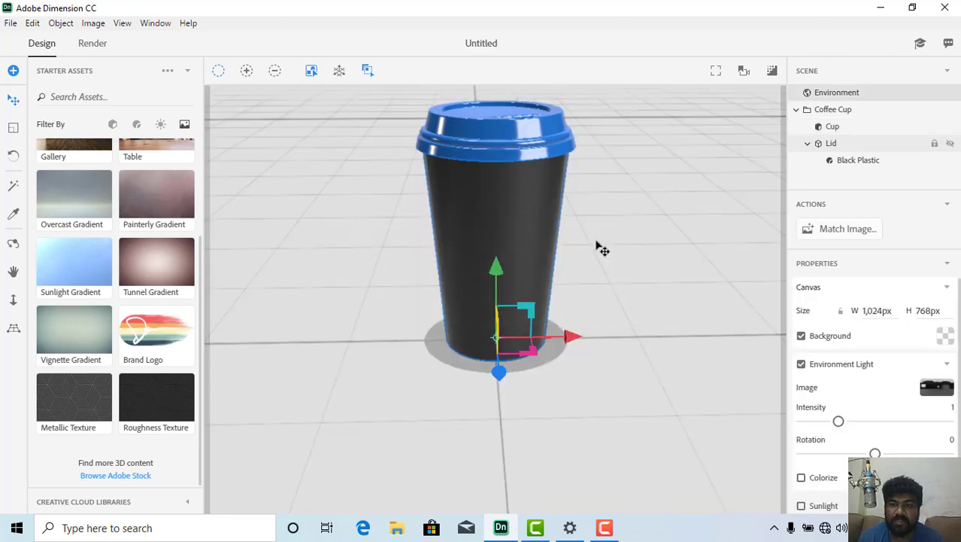
- Place the Roughness Texture on the cup's White Plastic material as a decal and shift it slightly lower on the body
left_click(511, 204)
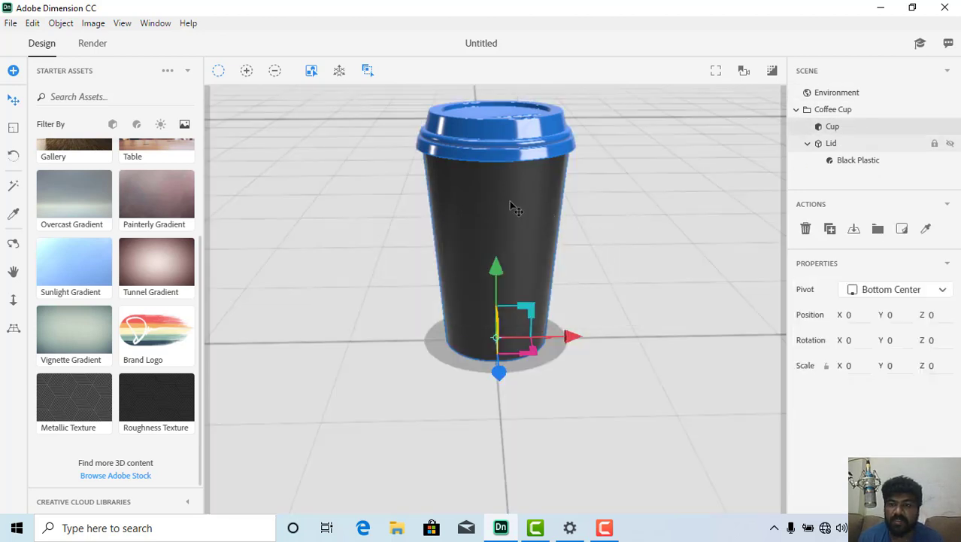
left_click(811, 127)
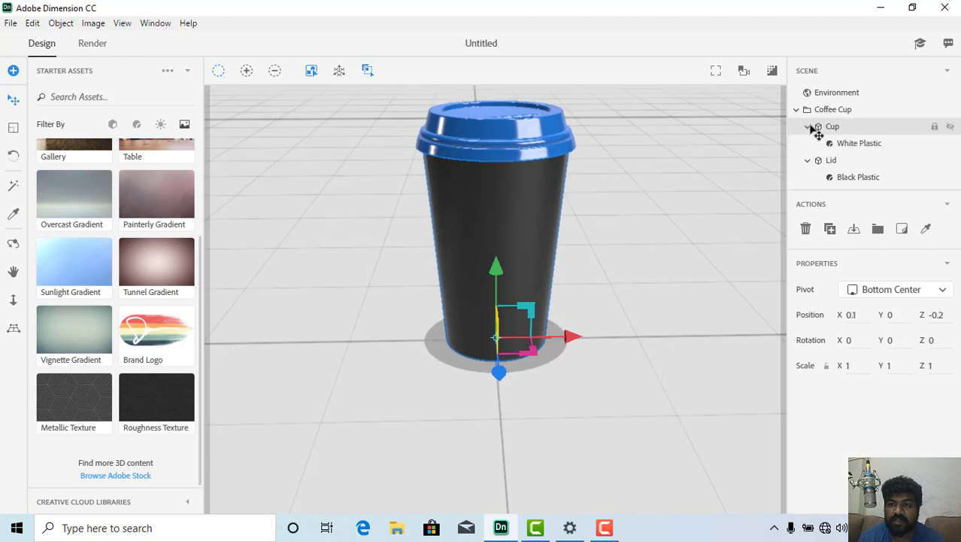
left_click(857, 149)
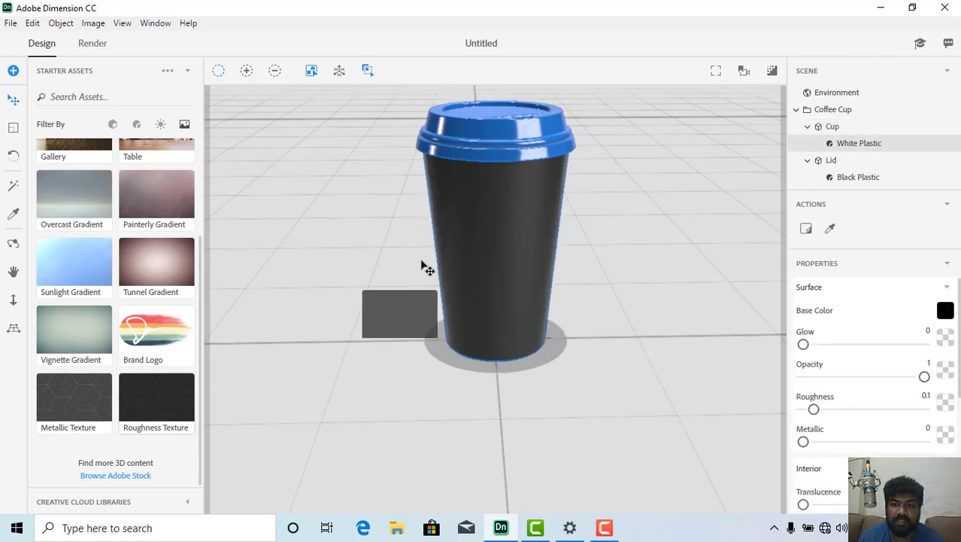
left_click_drag(423, 267, 522, 241)
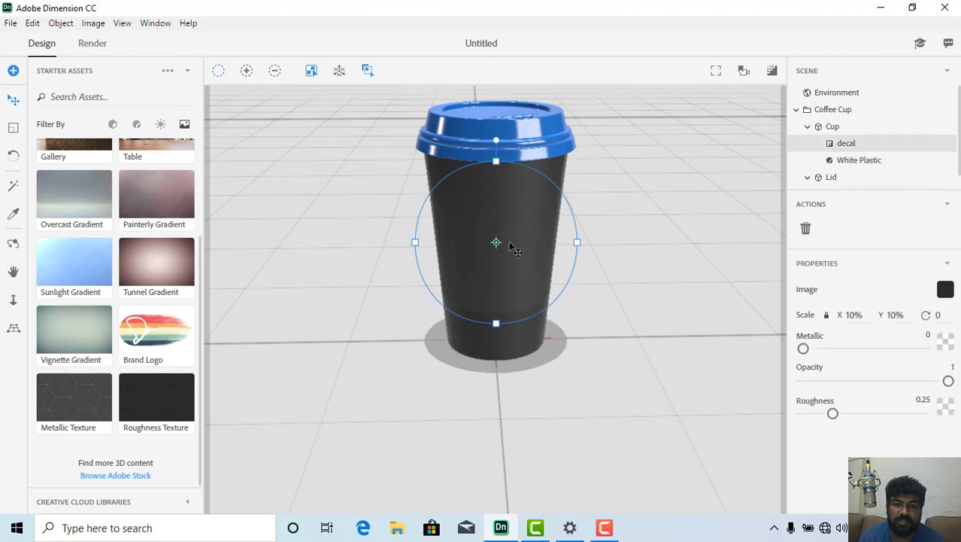
left_click_drag(510, 247, 510, 273)
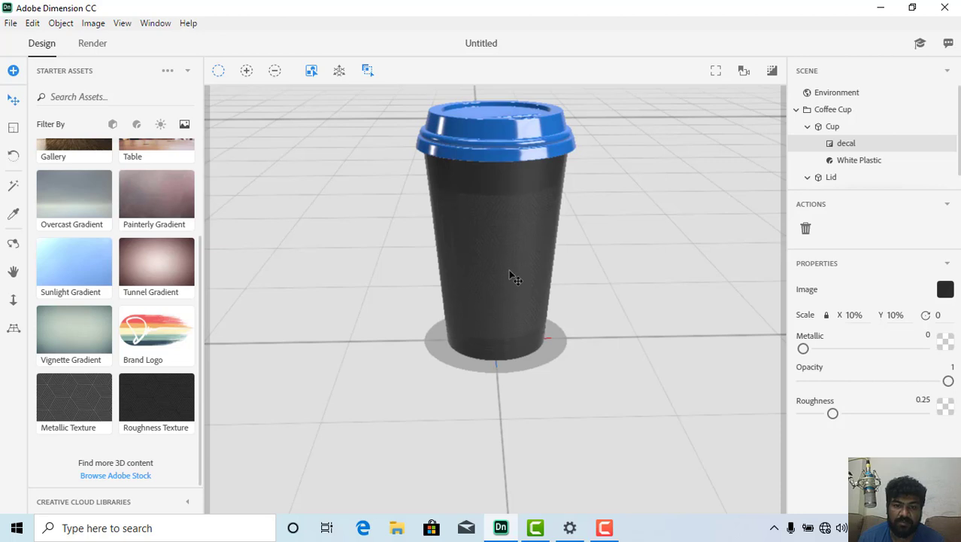
left_click_drag(516, 271, 519, 270)
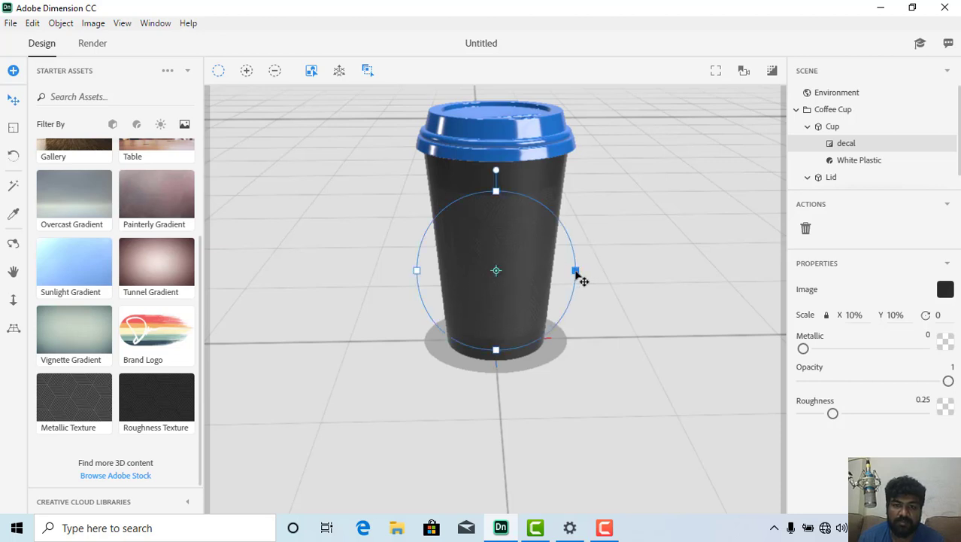
- Scale the texture decal to about 18% in X and 17% in Y so it wraps the cup, and inspect the pattern up close
left_click_drag(581, 278, 598, 254)
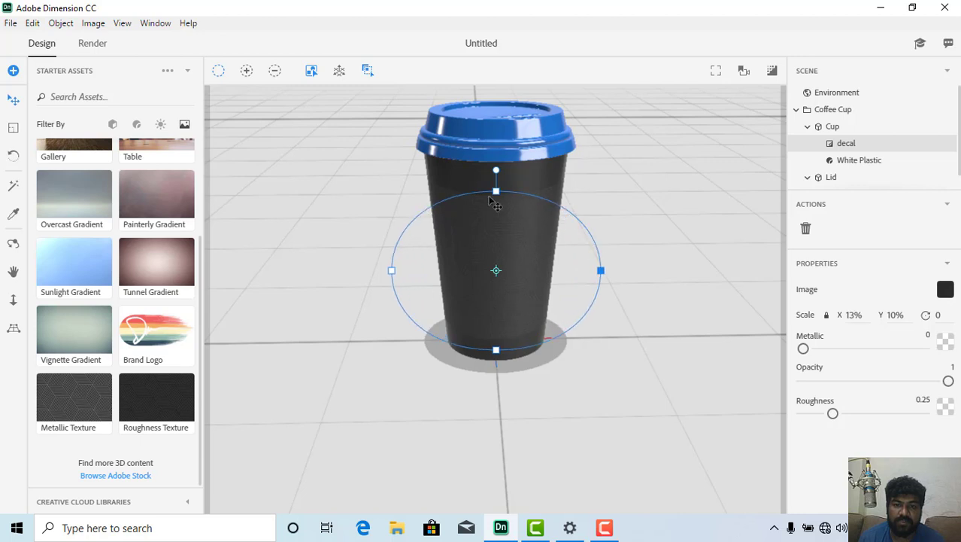
left_click_drag(496, 188, 499, 149)
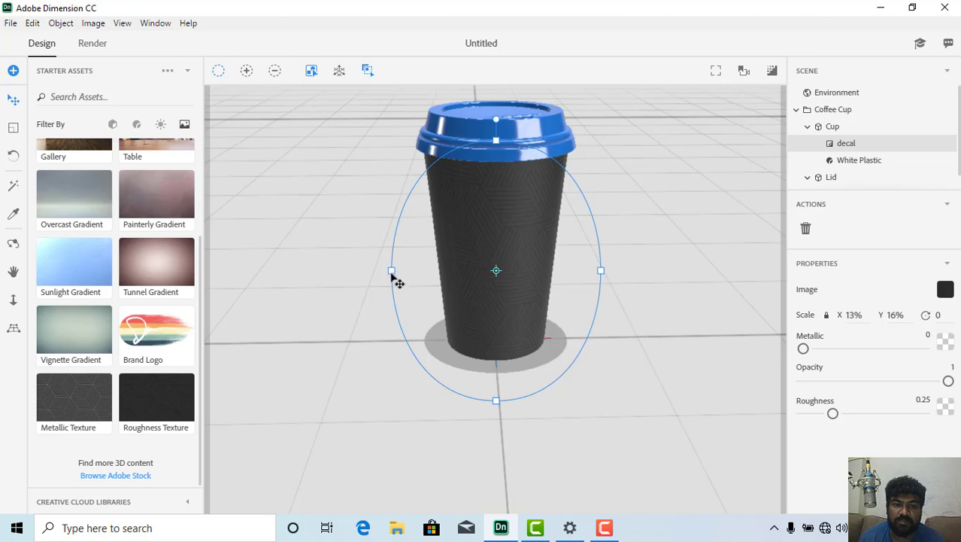
left_click_drag(376, 274, 361, 271)
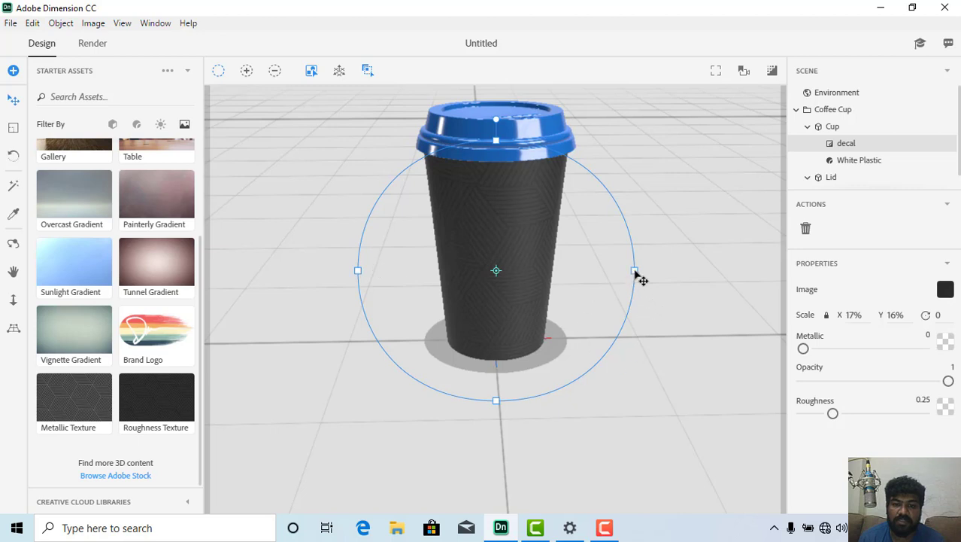
left_click_drag(644, 276, 646, 276)
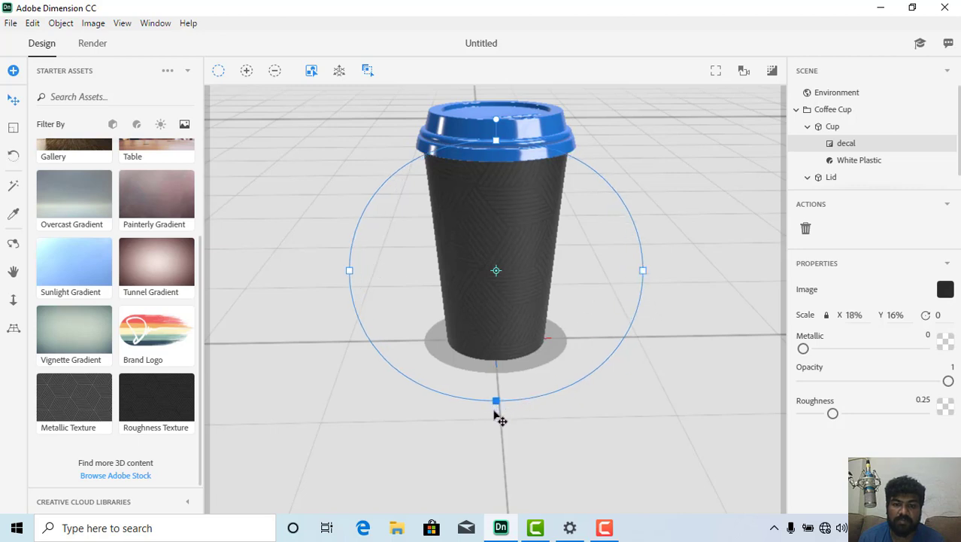
left_click_drag(494, 411, 495, 412)
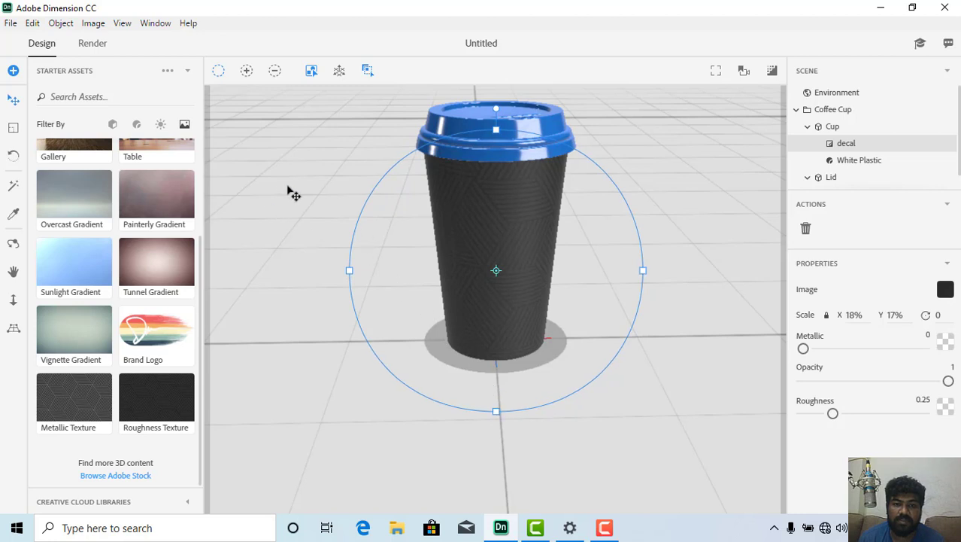
key("Escape")
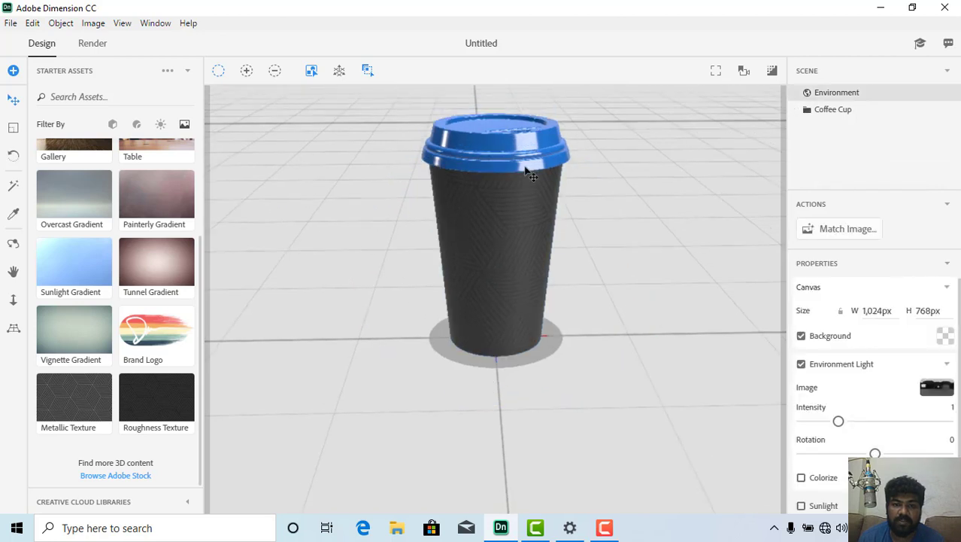
scroll(525, 167, "up", 5)
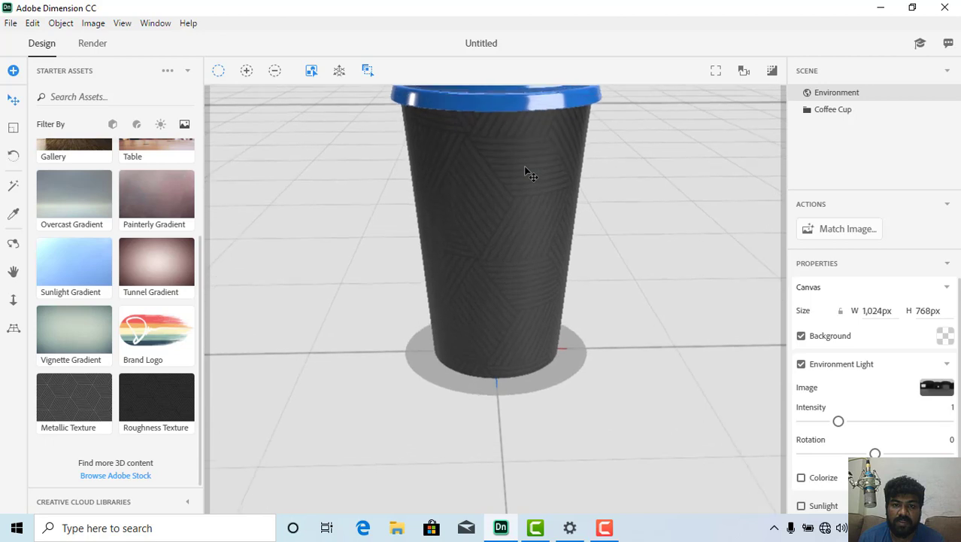
scroll(525, 167, "down", 3)
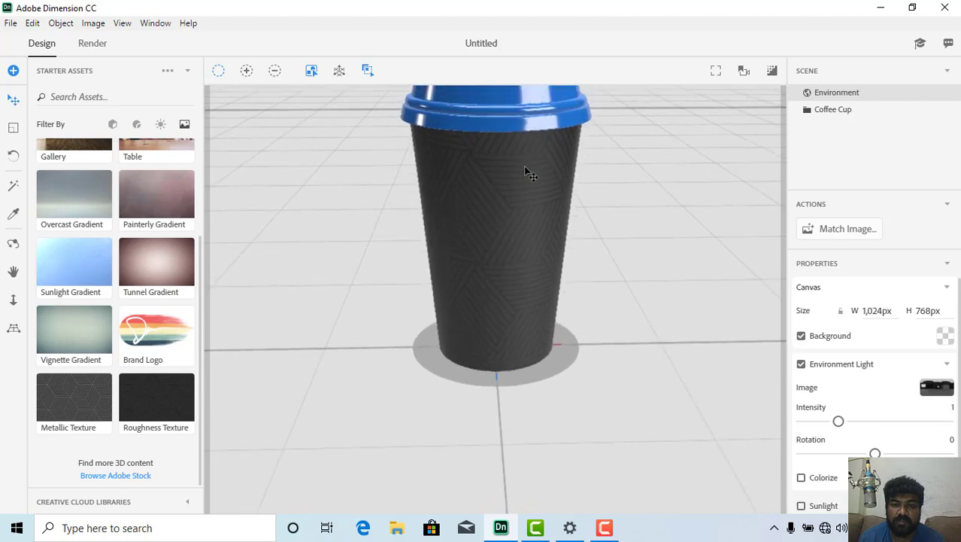
- Review the cup and lid materials in the scene hierarchy, including the lid's Black Plastic, and look through the starter images
left_click(522, 139)
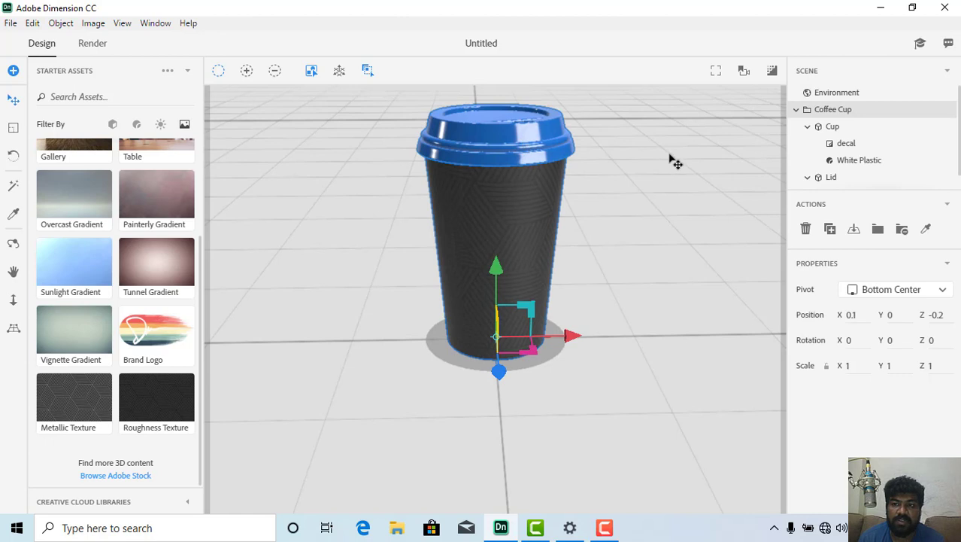
left_click(797, 110)
left_click(798, 111)
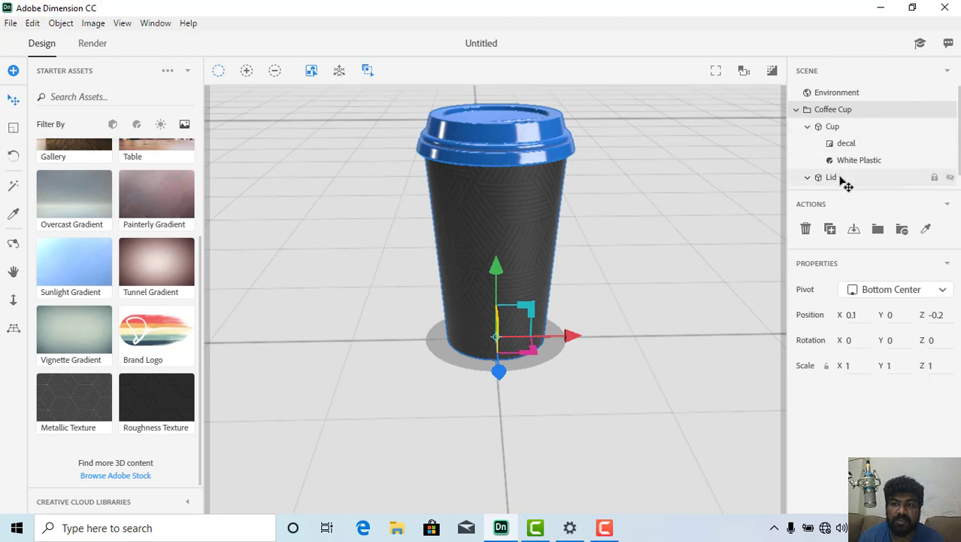
left_click(807, 179)
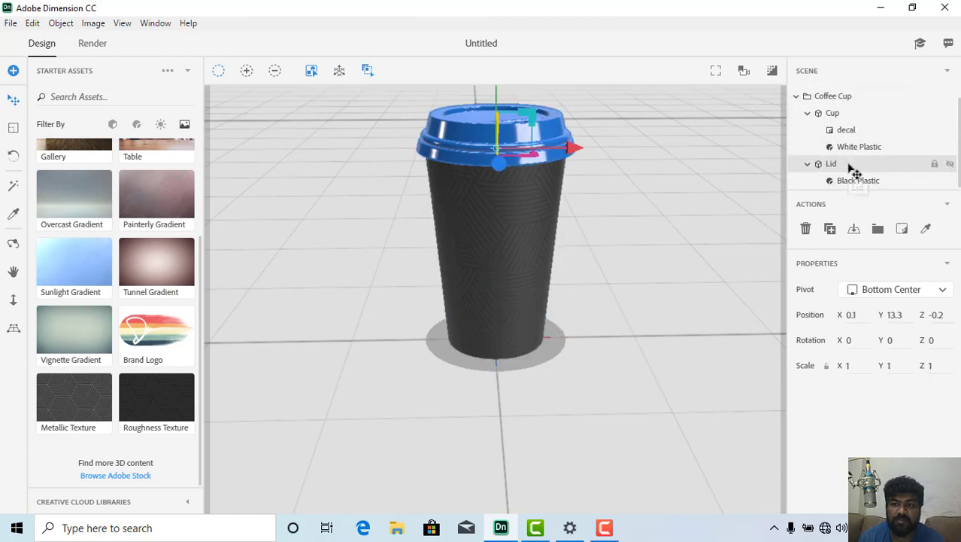
left_click(848, 181)
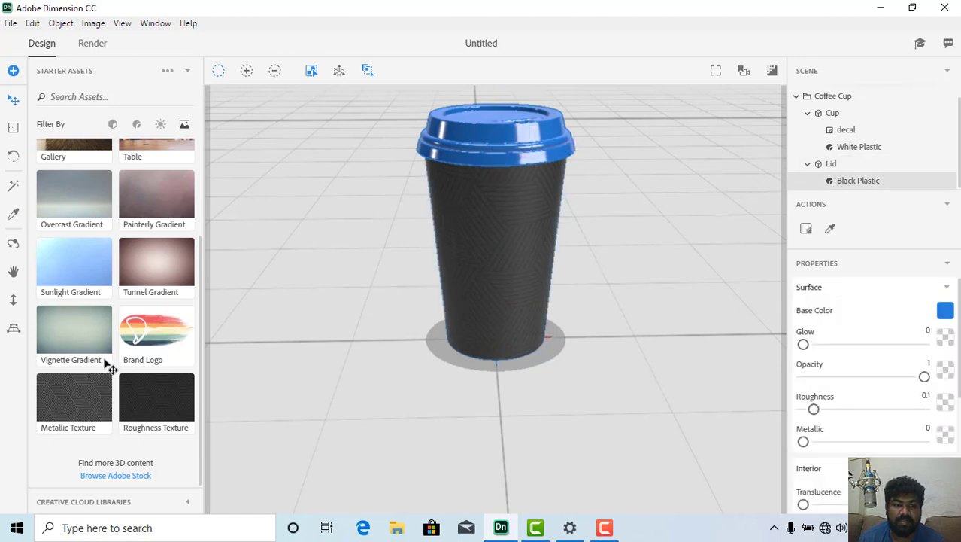
scroll(174, 310, "up", 3)
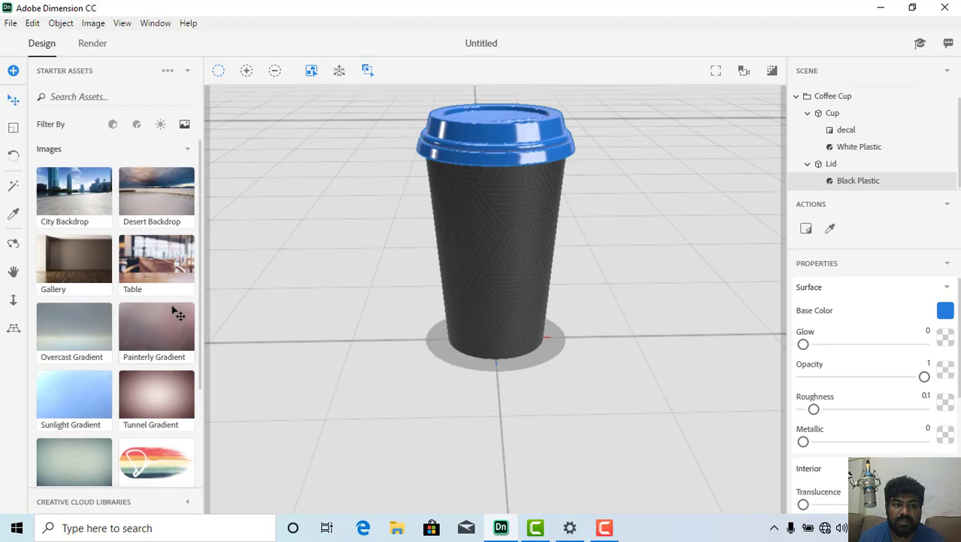
left_click(807, 165)
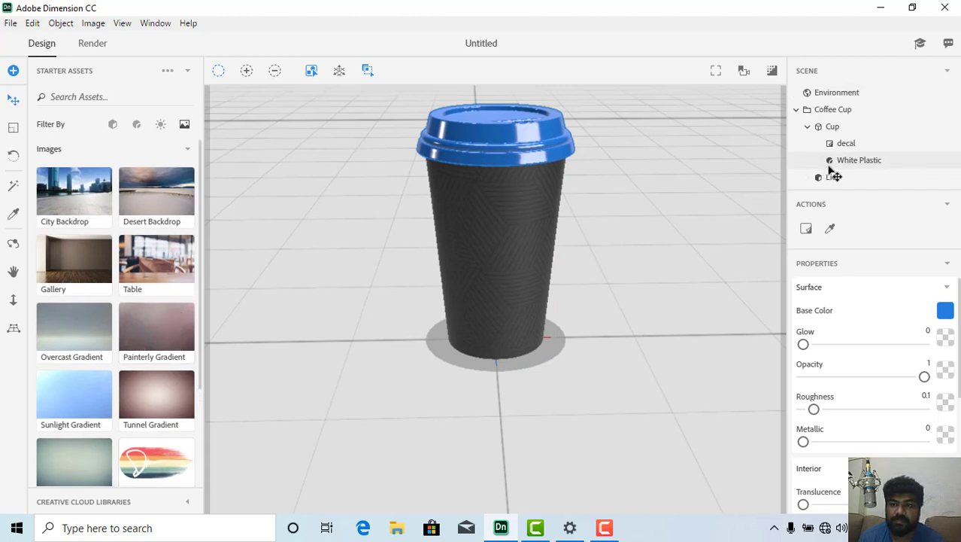
left_click(812, 109)
left_click(799, 110)
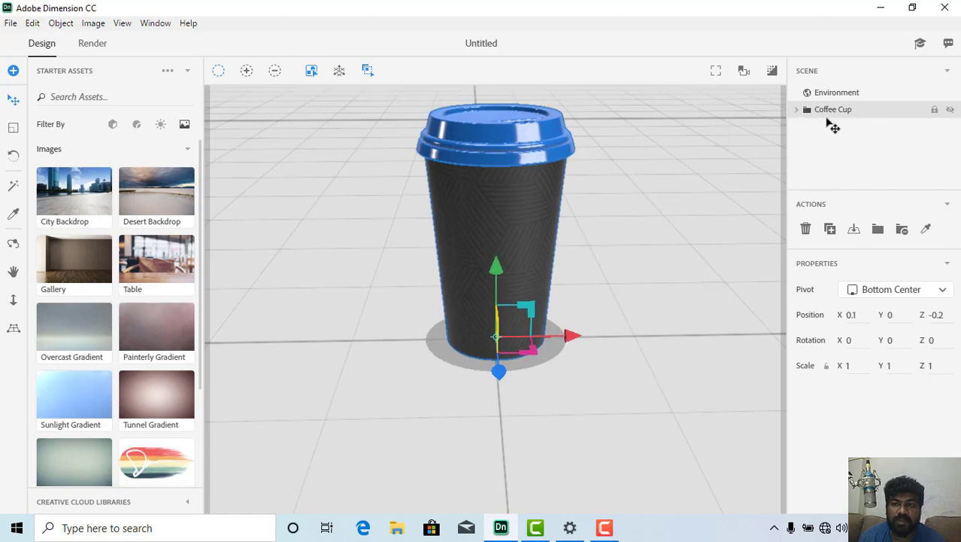
left_click(799, 111)
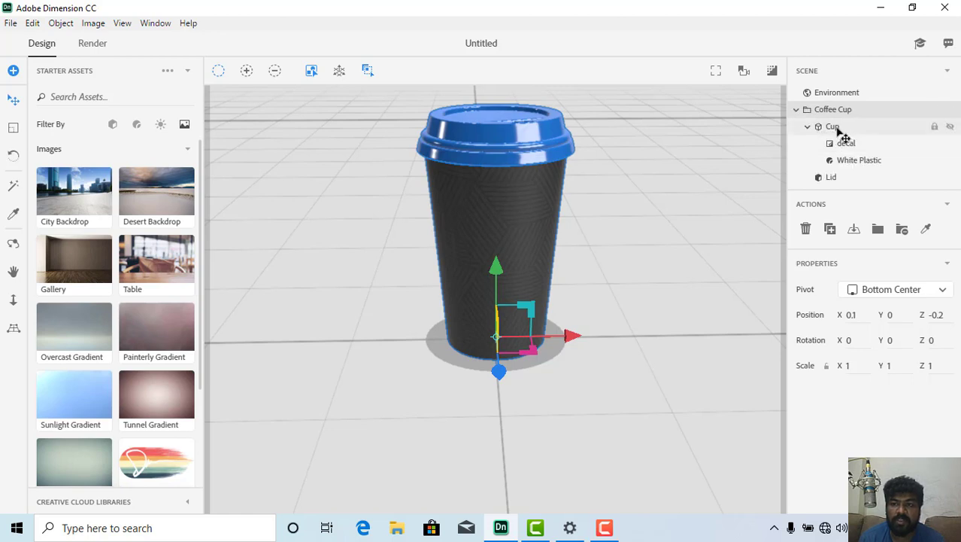
- Replace the cup's current decal with the Brand Logo image and nudge it slightly down and to the right on the body
left_click(840, 131)
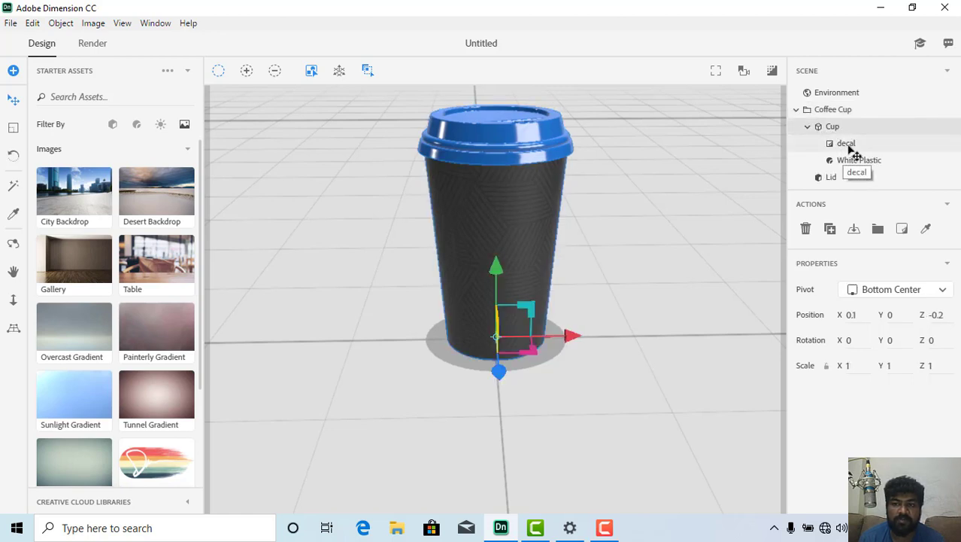
left_click_drag(141, 472, 507, 209)
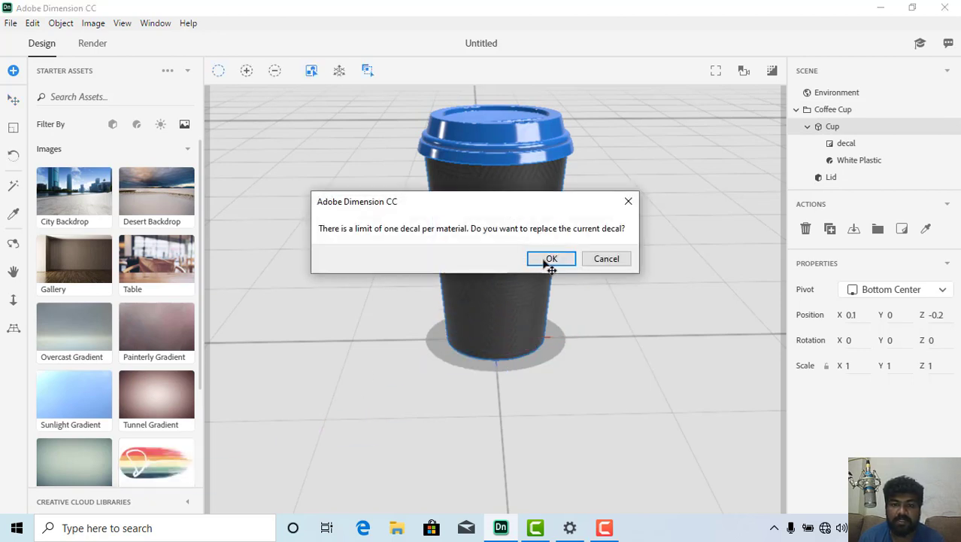
left_click(551, 264)
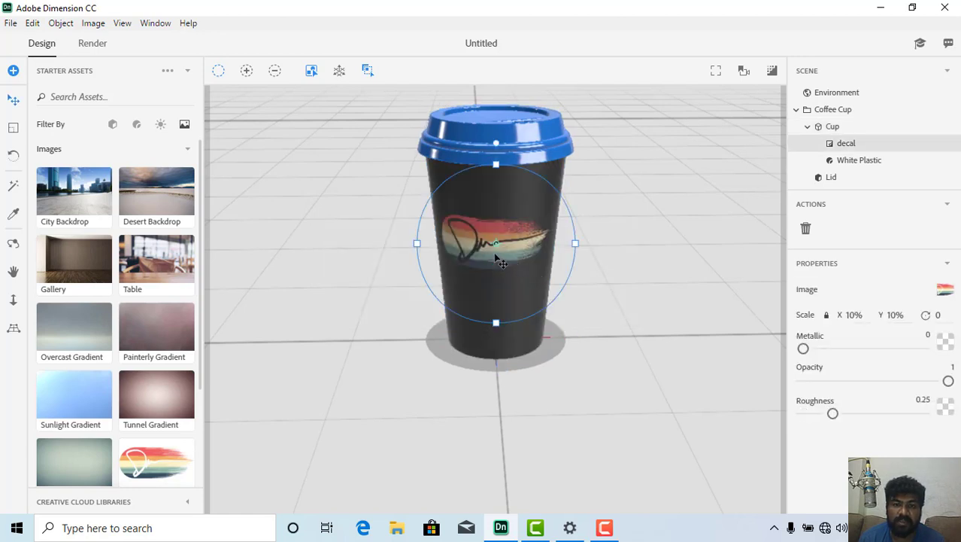
left_click_drag(489, 262, 496, 268)
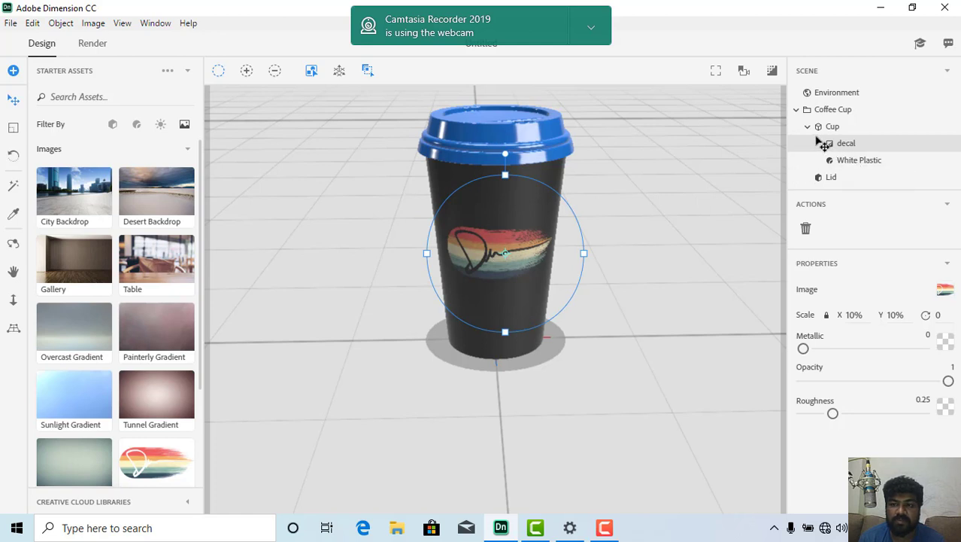
left_click(796, 110)
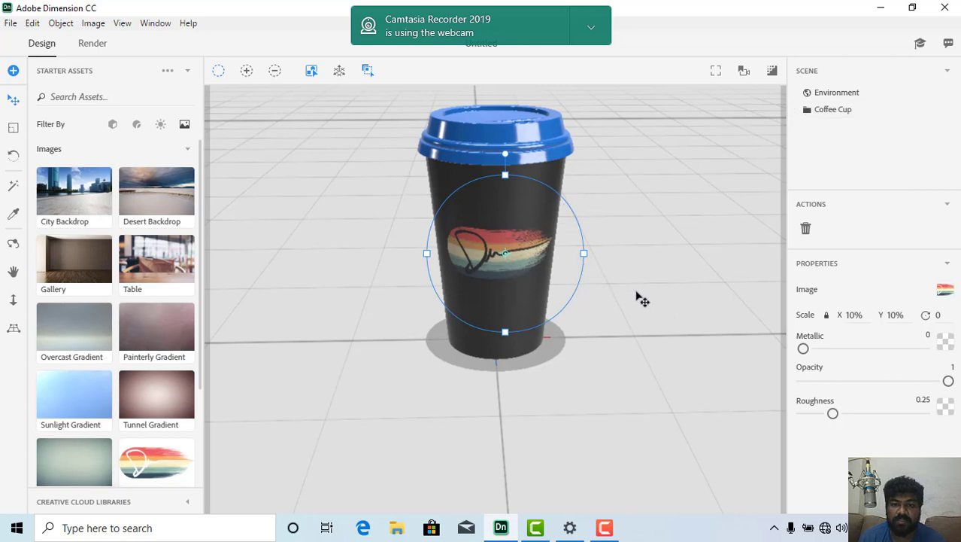
left_click(686, 367)
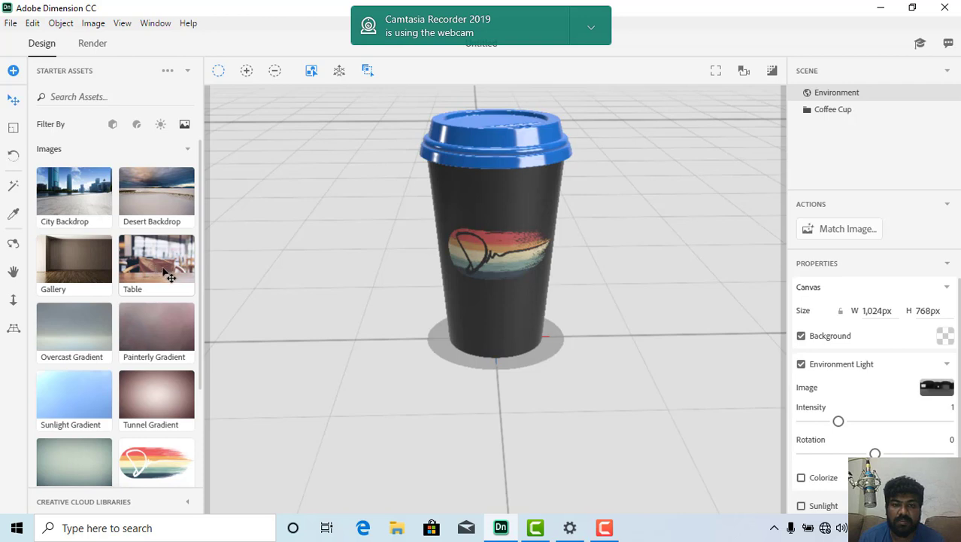
- Apply the Table starter image as the scene background
left_click_drag(164, 272, 358, 268)
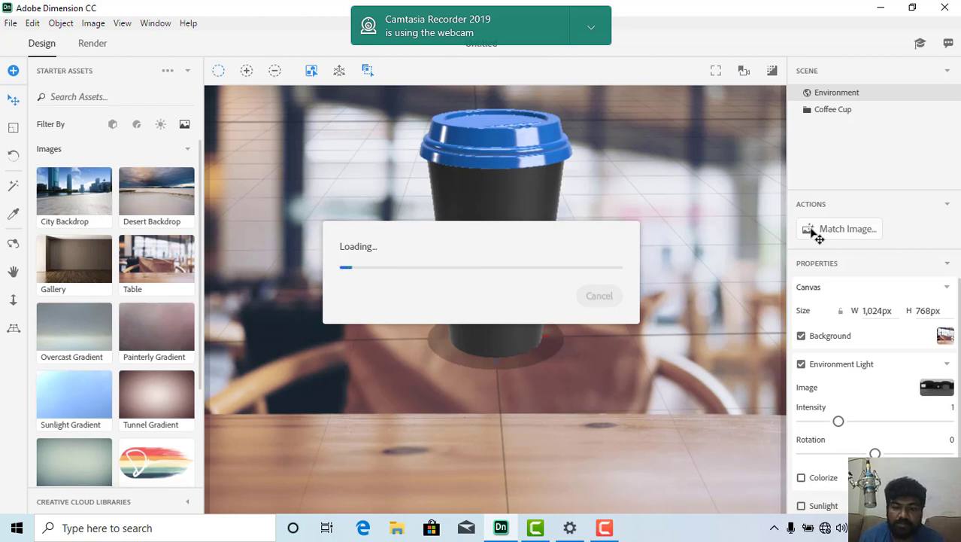
left_click(605, 528)
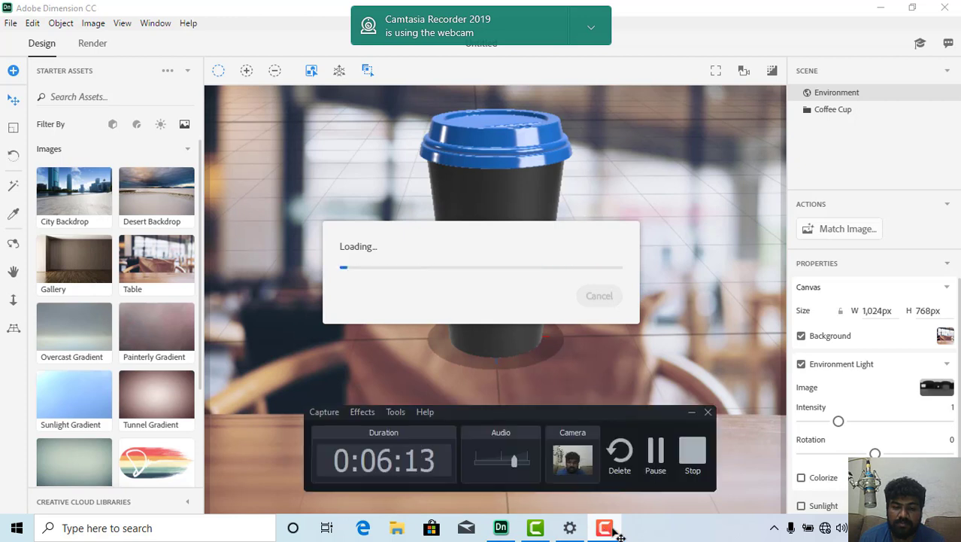
left_click(605, 528)
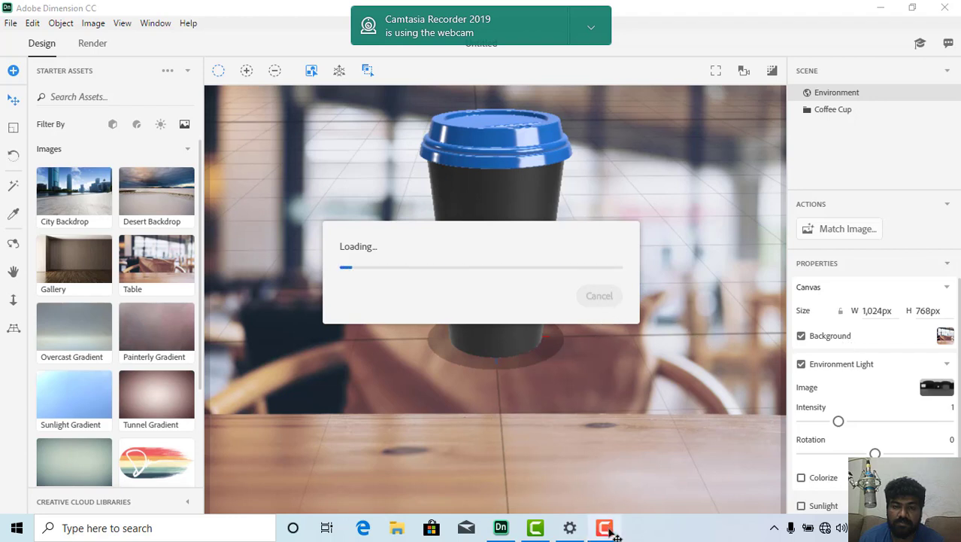
mouse_move(611, 531)
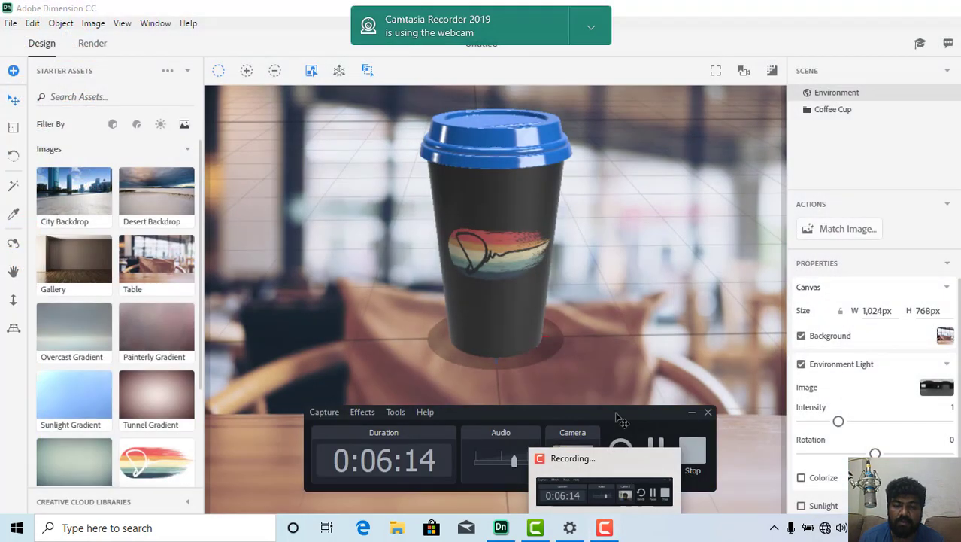
- Match the scene to the background using Image Aspect Ratio, with environment light, sunlight and camera perspective matching enabled
left_click(847, 232)
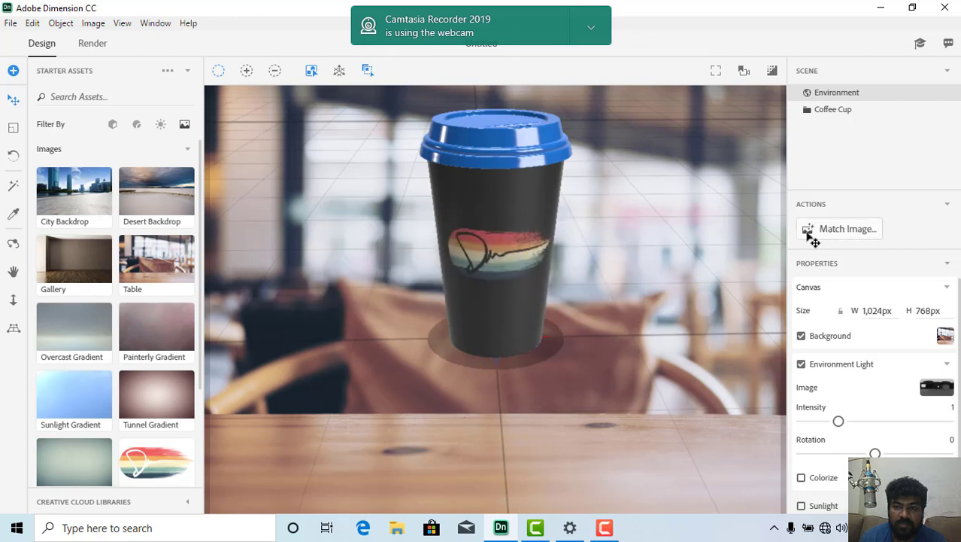
left_click(813, 234)
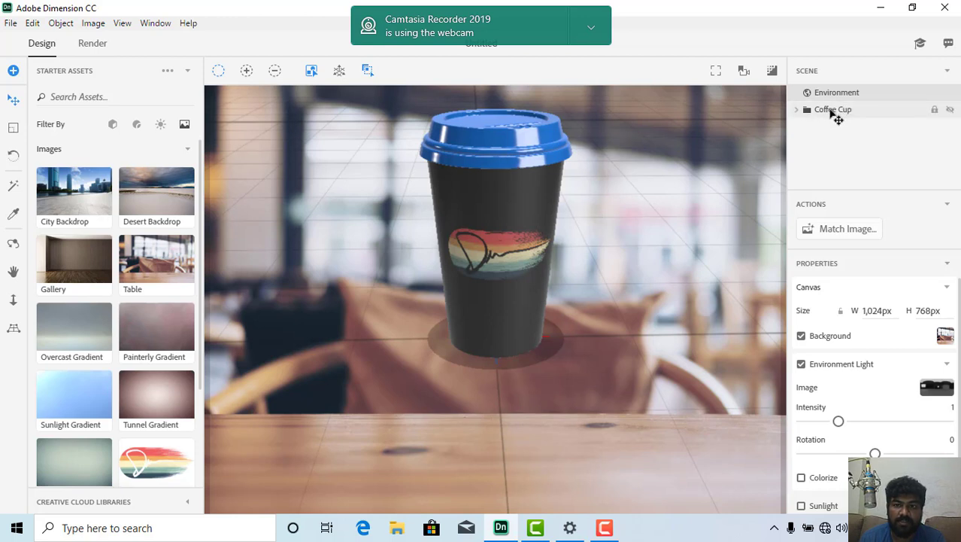
left_click(829, 111)
left_click(832, 111, "ctrl")
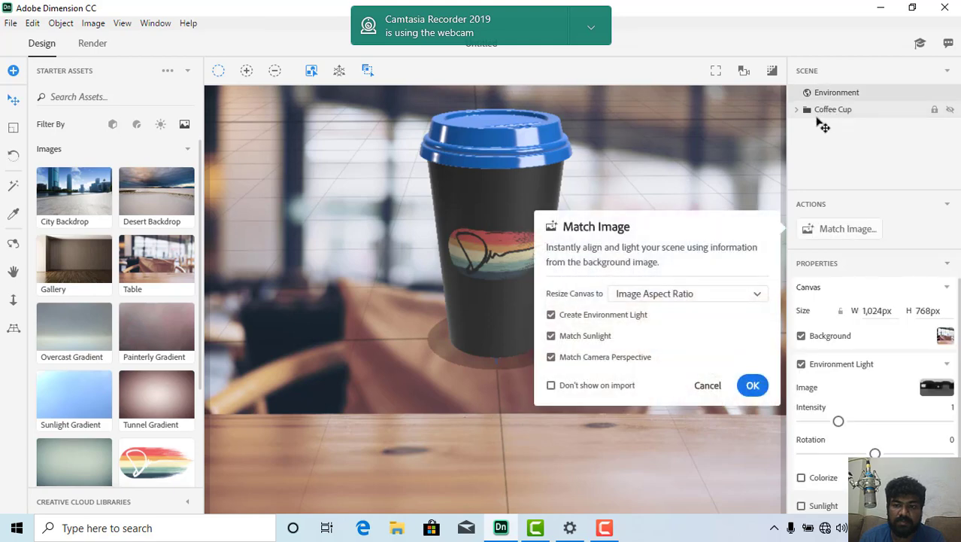
left_click(832, 113)
left_click(753, 385)
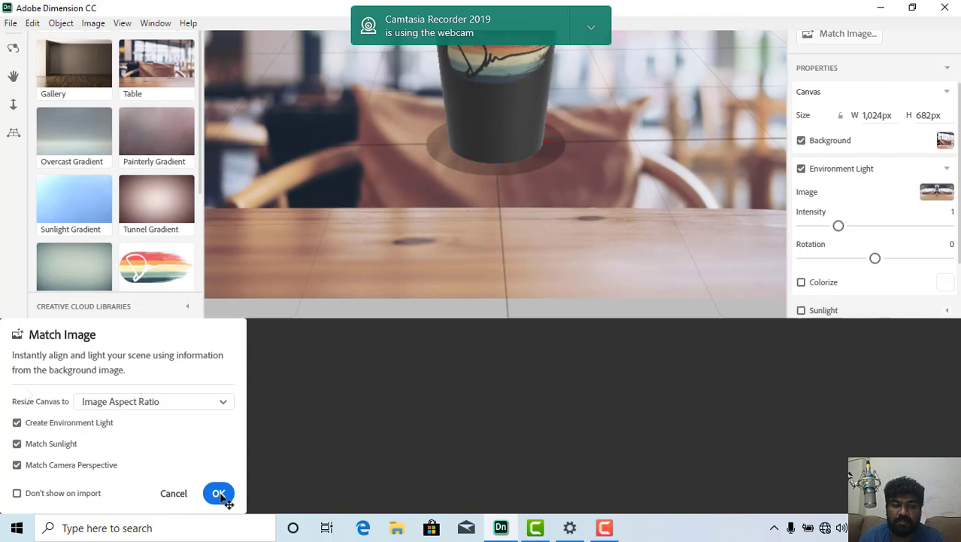
left_click(219, 494)
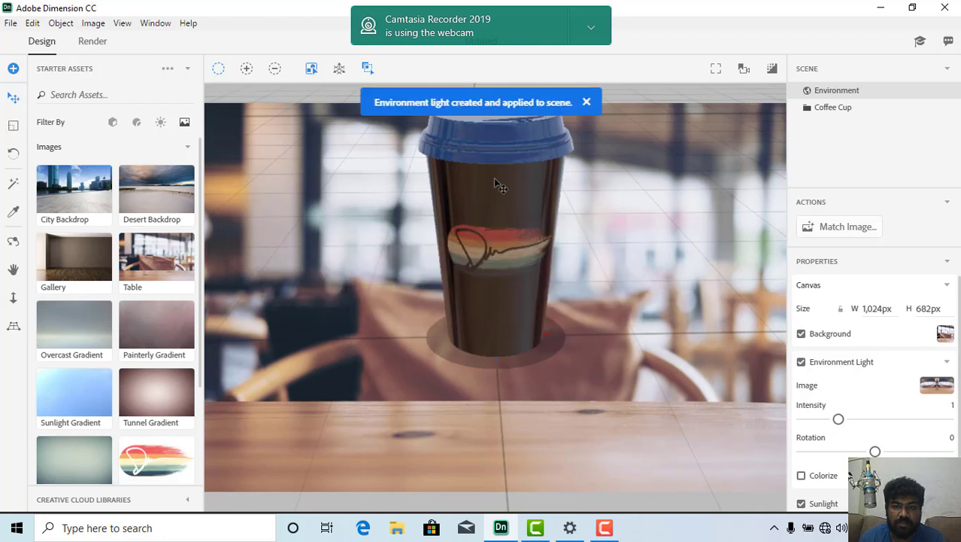
- Examine the cup's White Plastic and the lid's Black Plastic surface properties in the scene hierarchy
left_click_drag(493, 178, 490, 244)
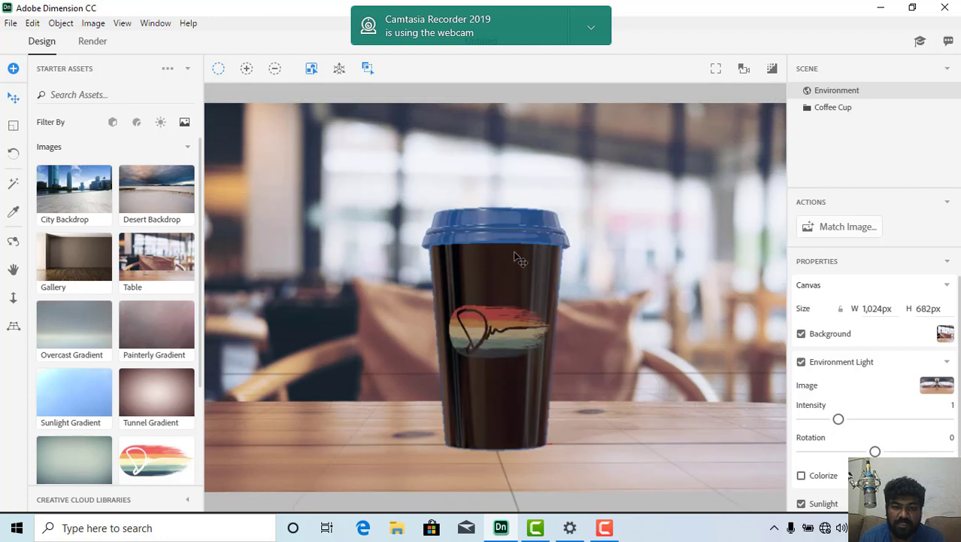
left_click(531, 397)
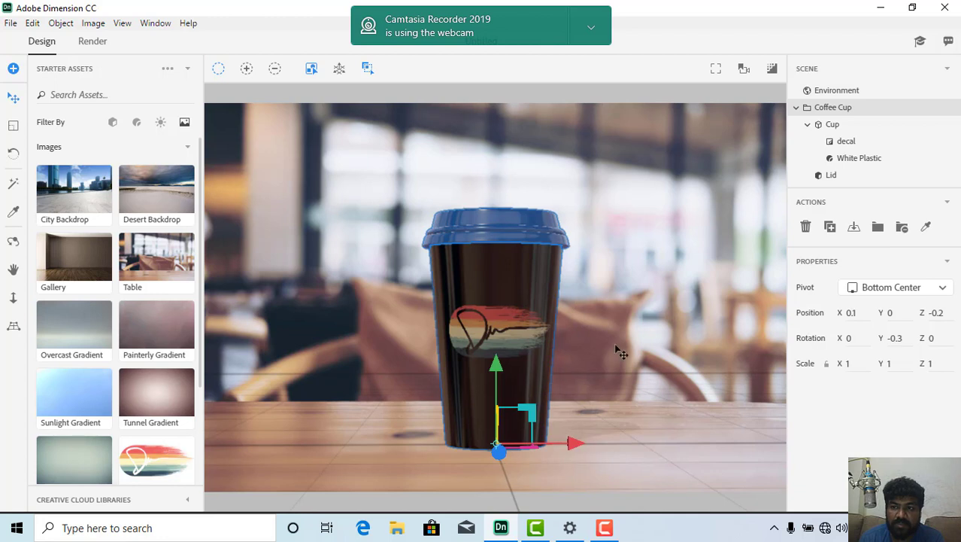
left_click(862, 158)
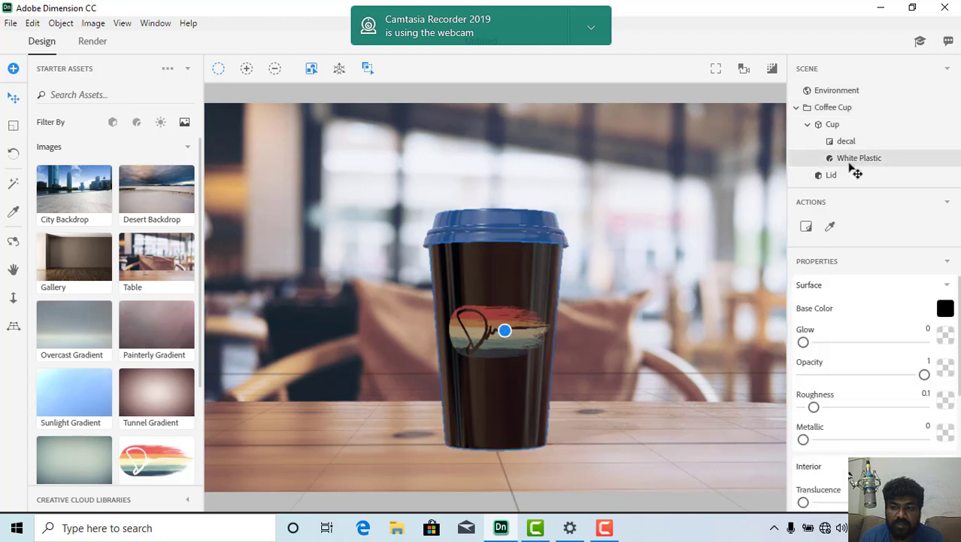
left_click(810, 176)
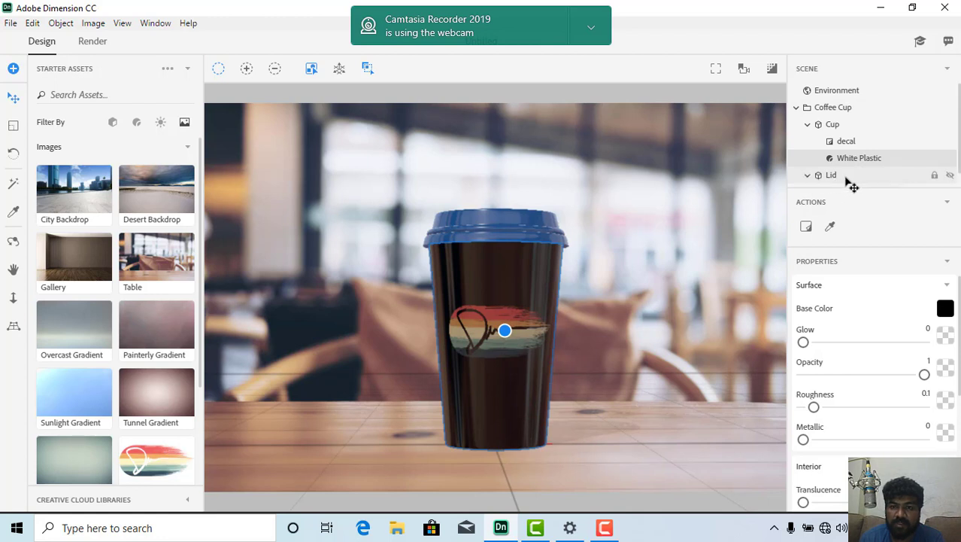
scroll(850, 182, "down", 1)
left_click(876, 179)
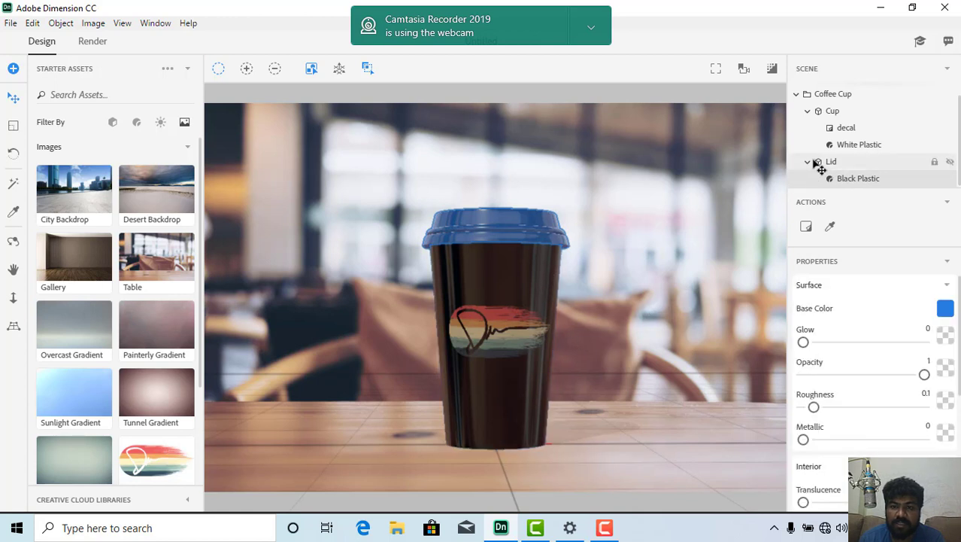
left_click(808, 161)
left_click(801, 109)
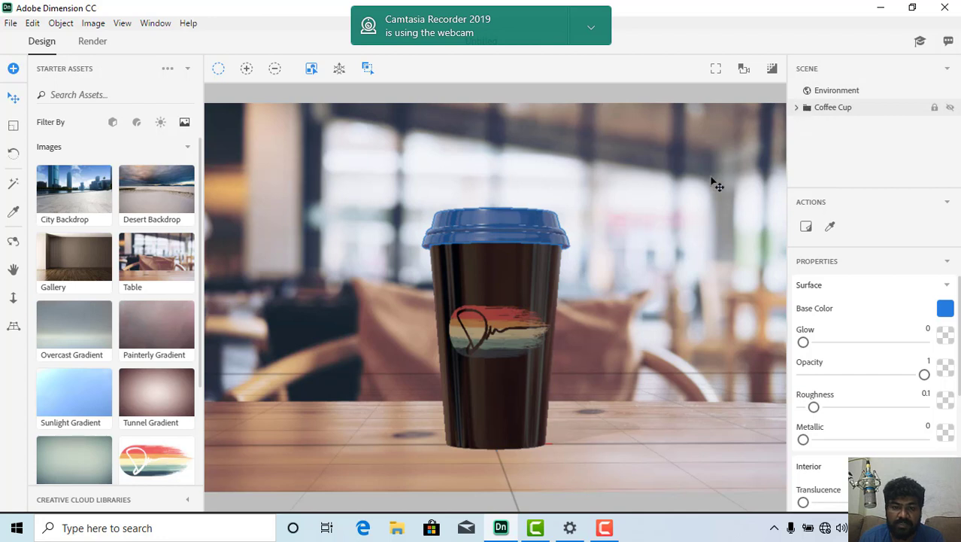
- Add the Splash C starter model to the scene beside the coffee cup
scroll(504, 303, "up", 6)
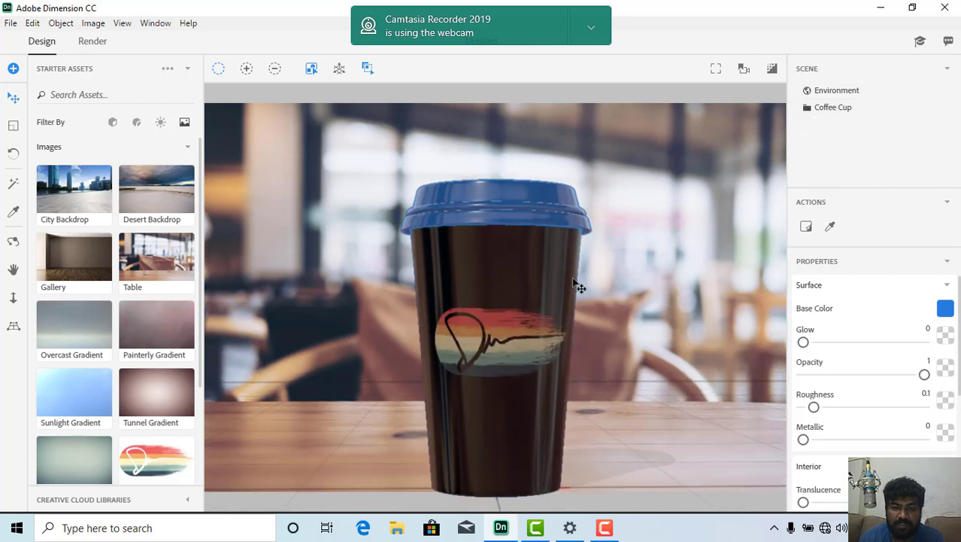
scroll(551, 285, "down", 2)
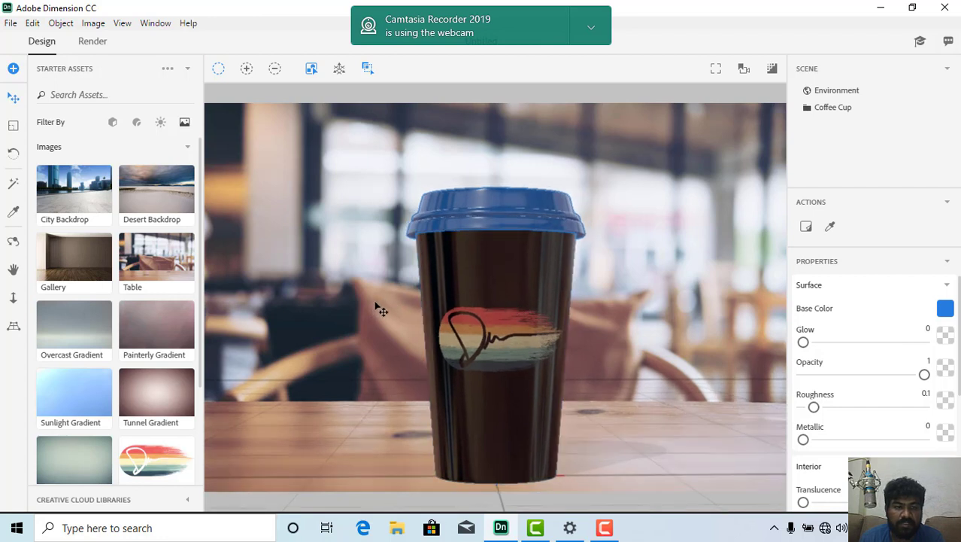
left_click(112, 122)
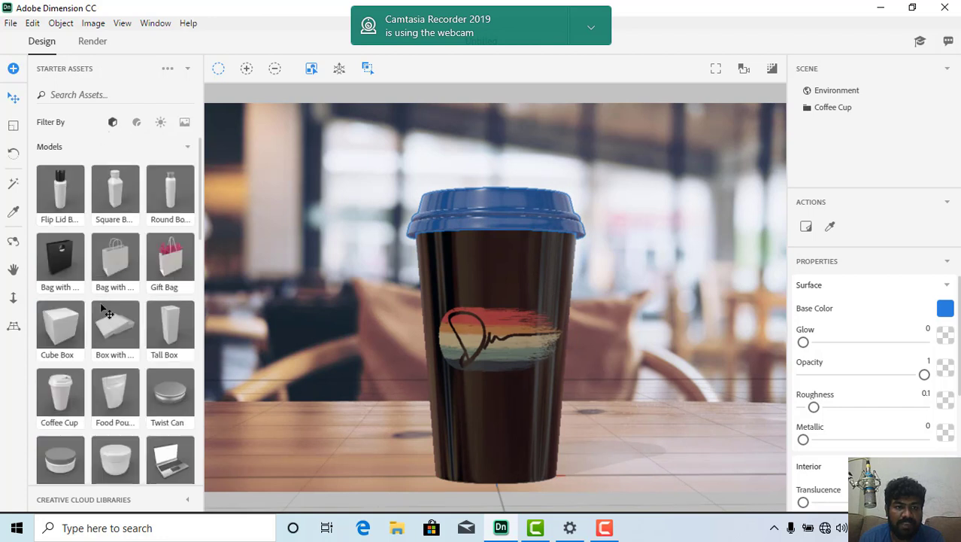
scroll(113, 335, "down", 1)
scroll(113, 335, "down", 7)
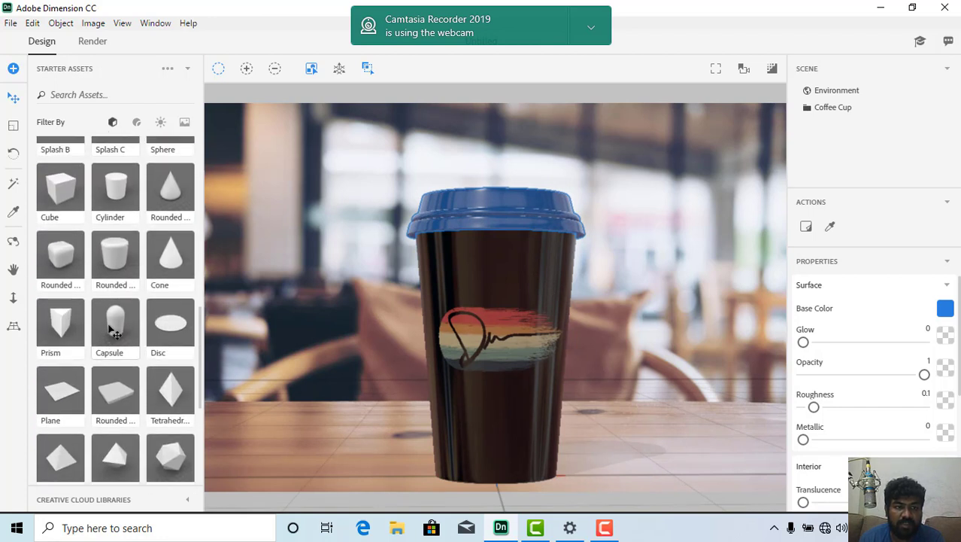
scroll(112, 333, "up", 2)
scroll(111, 329, "up", 1)
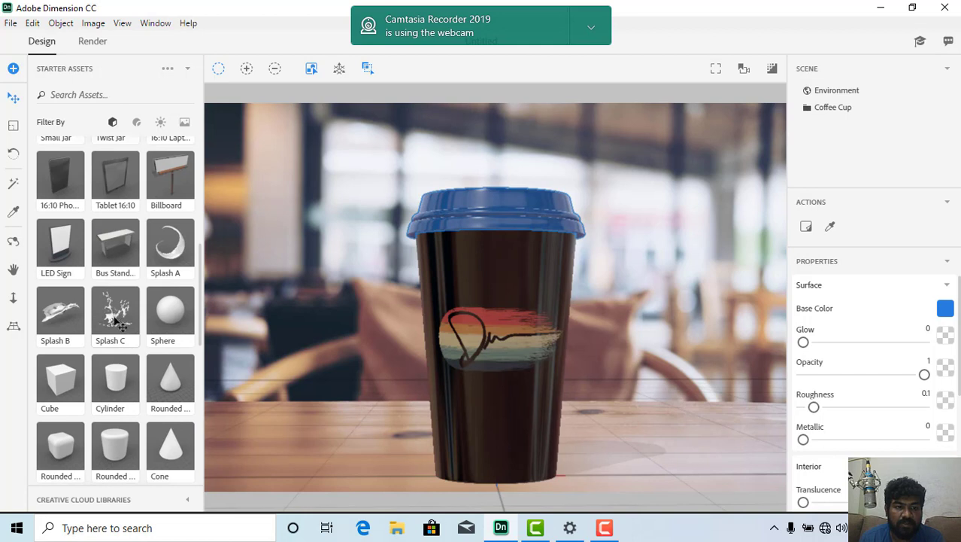
left_click_drag(116, 322, 603, 403)
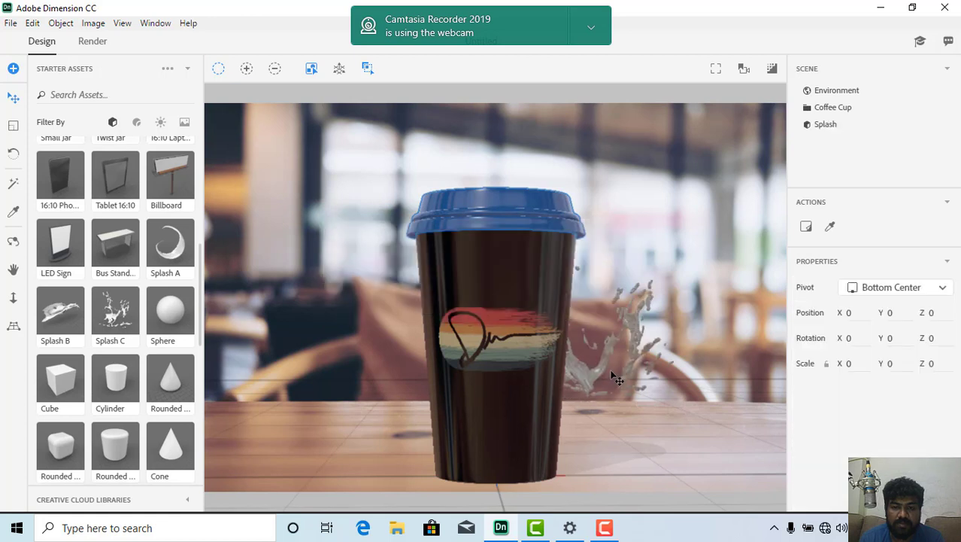
- Move the splash directly behind the cup, to about X 0.2 and Z -14.8
left_click(596, 381)
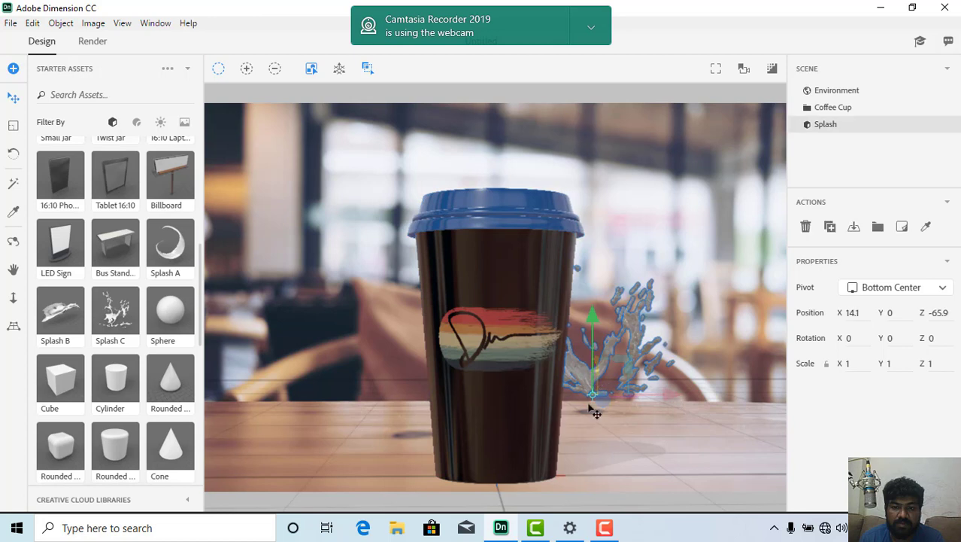
left_click_drag(463, 438, 369, 401)
key("ctrl+z")
left_click_drag(603, 399, 719, 499)
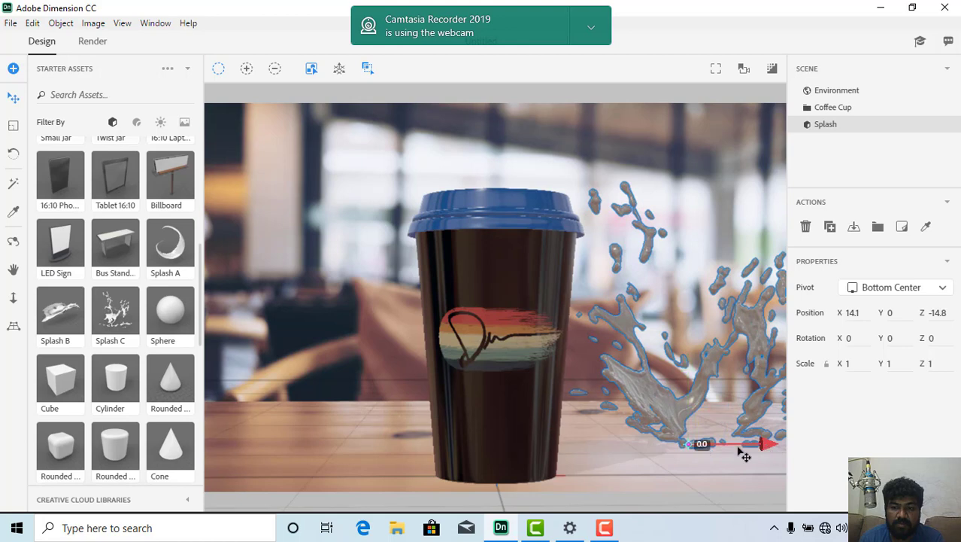
left_click_drag(744, 447, 571, 465)
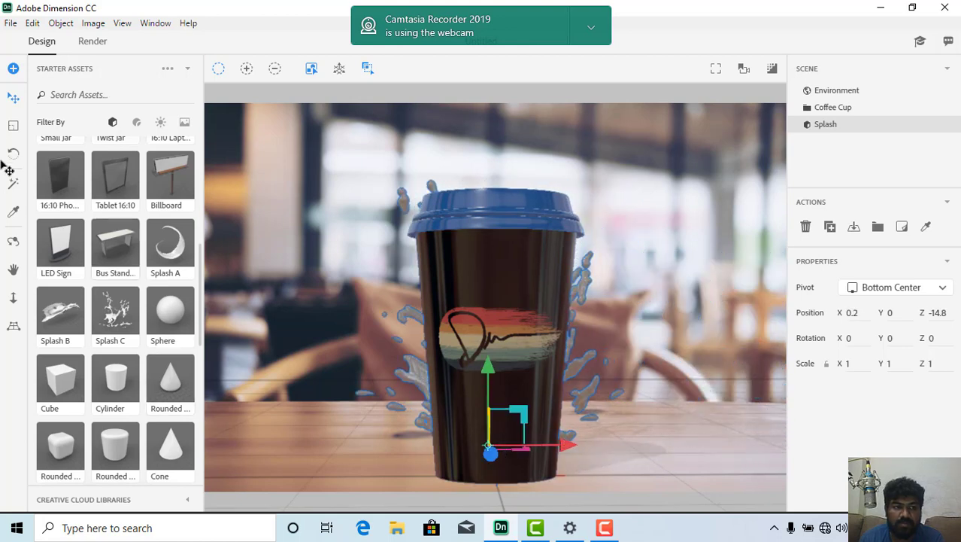
- Scale the splash uniformly to about 1.4 and push it slightly farther back to about Z -16
left_click(13, 127)
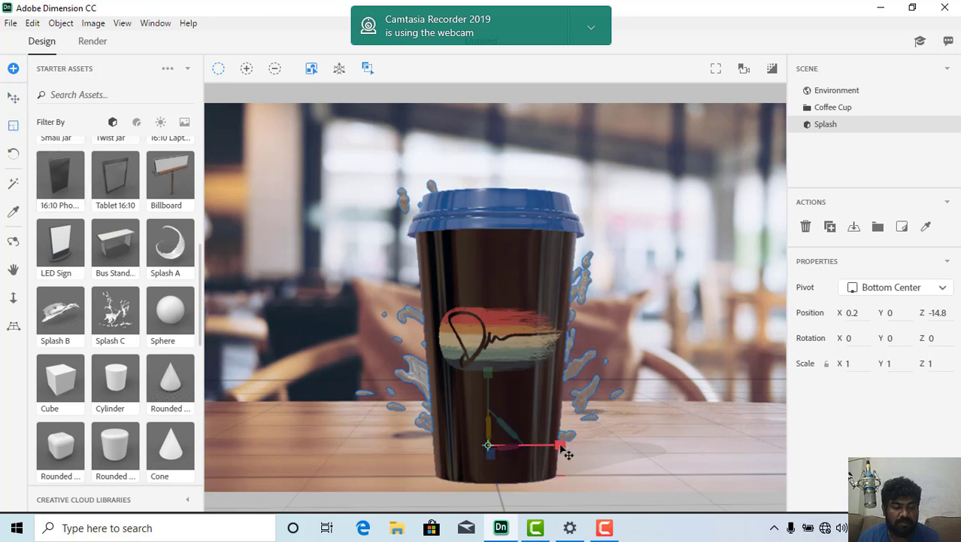
left_click_drag(562, 446, 592, 452)
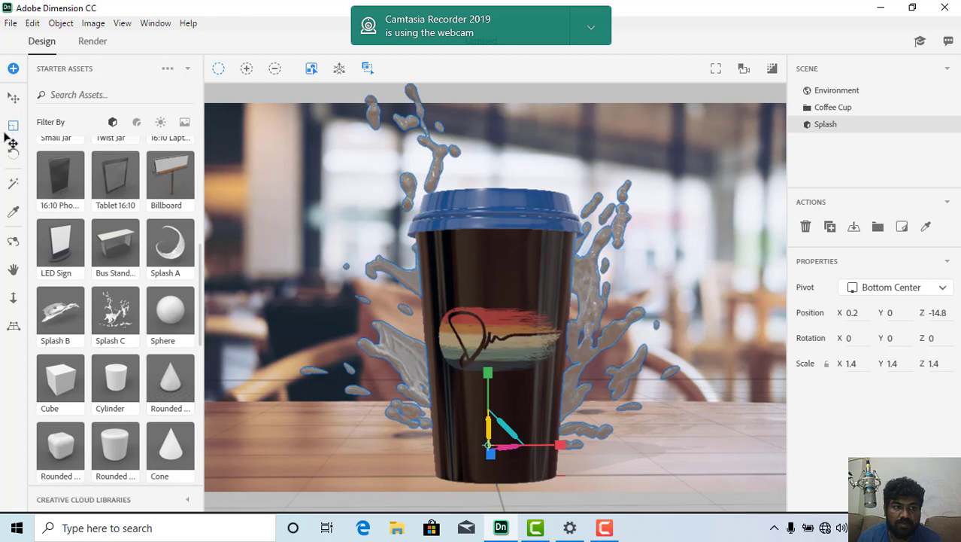
left_click(13, 97)
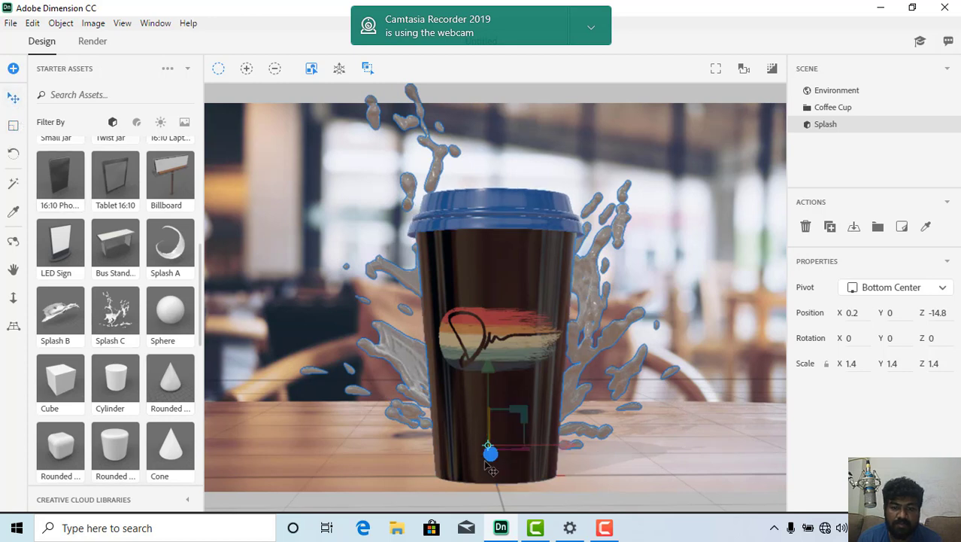
mouse_move(493, 457)
left_mouse_down()
mouse_move(502, 464)
mouse_move(486, 452)
left_mouse_up()
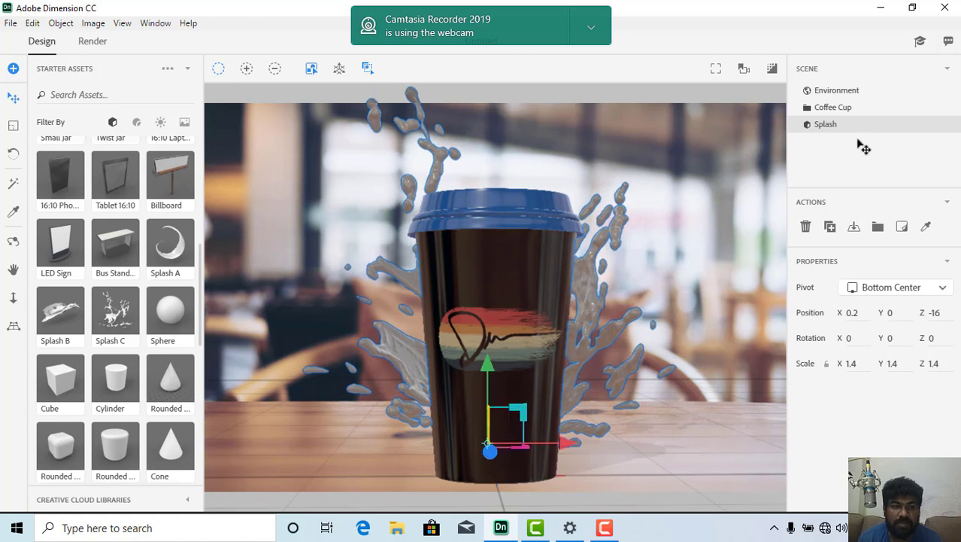
- Look through the starter materials for a coffee-like surface that suits the splash
left_click(137, 124)
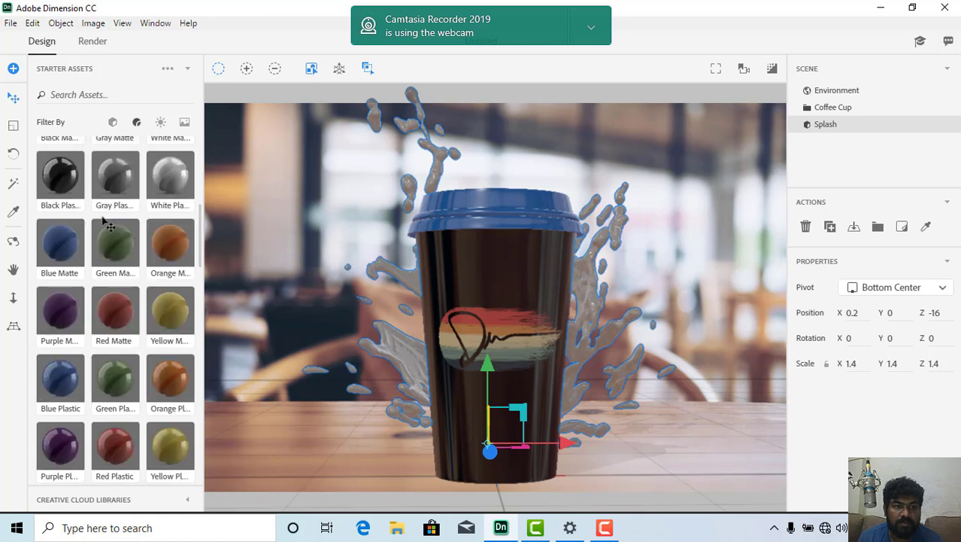
scroll(120, 331, "down", 3)
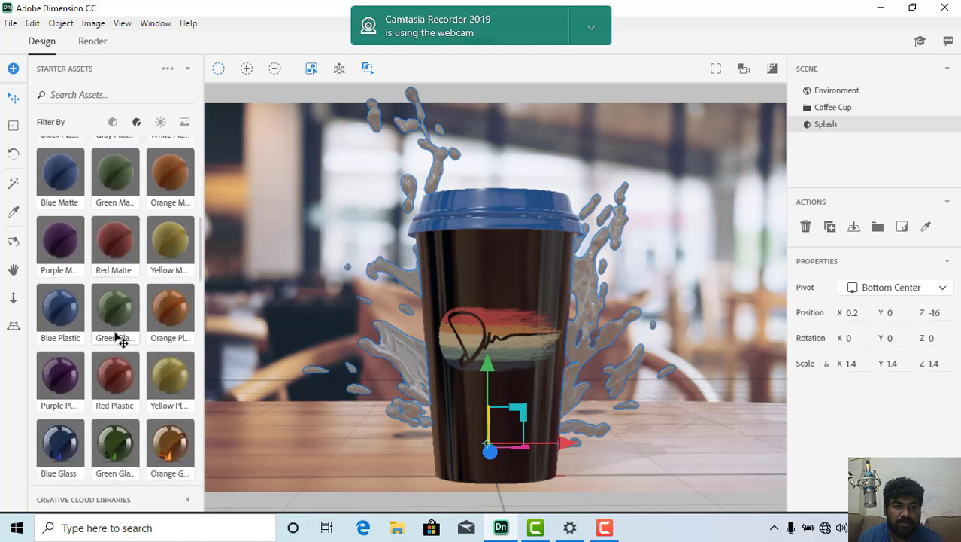
scroll(125, 362, "down", 3)
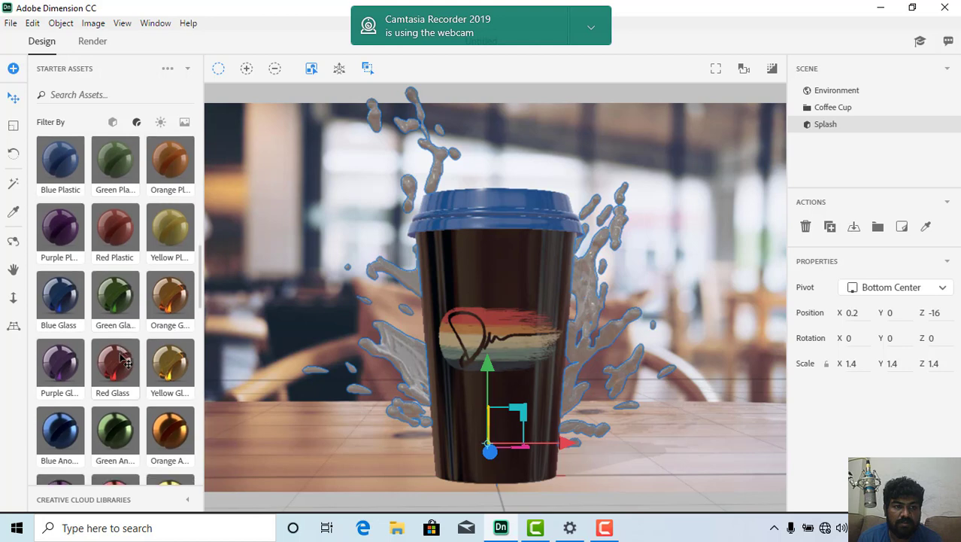
scroll(126, 361, "down", 5)
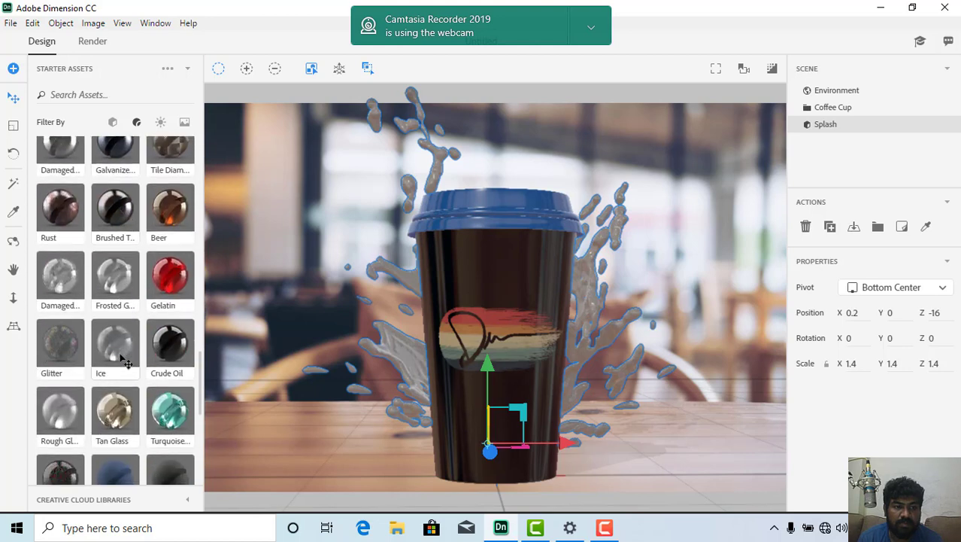
scroll(126, 361, "down", 7)
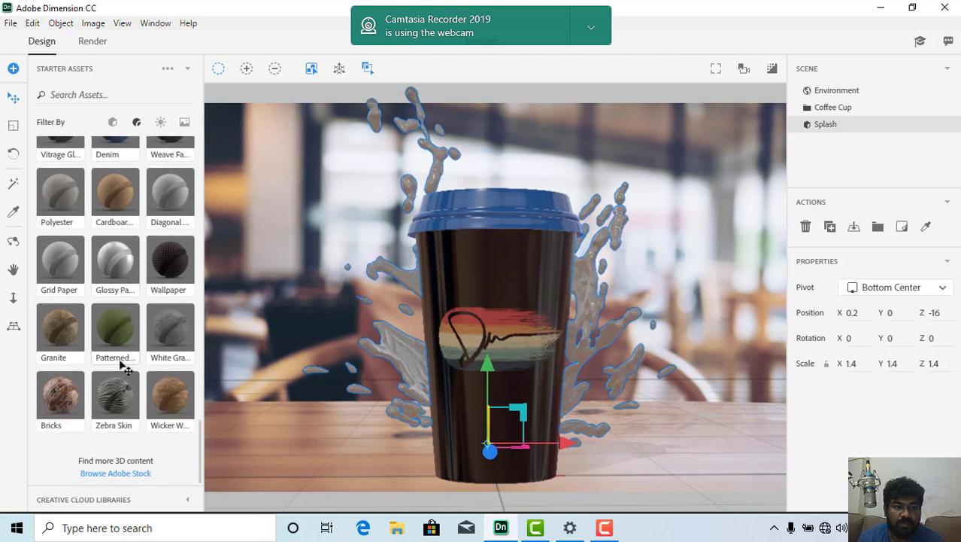
scroll(122, 365, "up", 12)
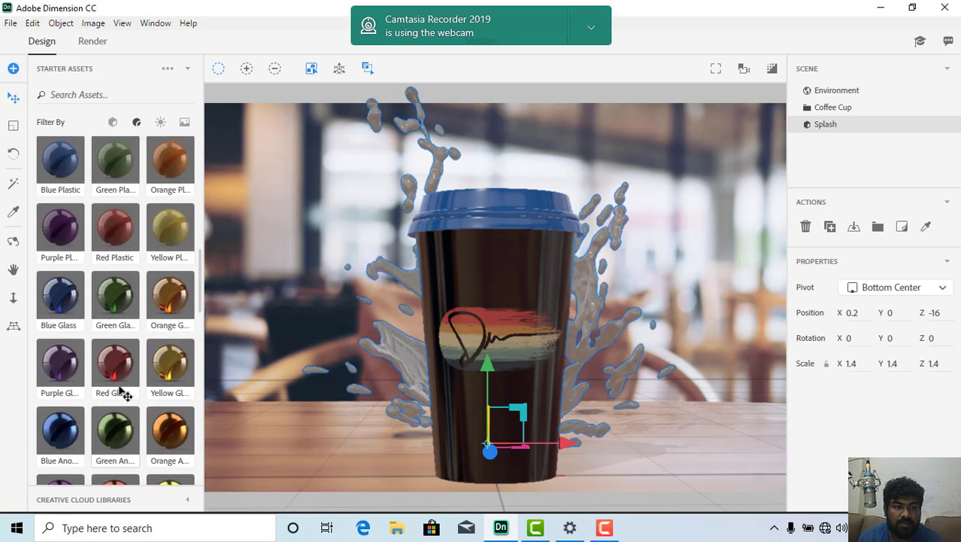
scroll(122, 391, "up", 6)
scroll(124, 391, "up", 3)
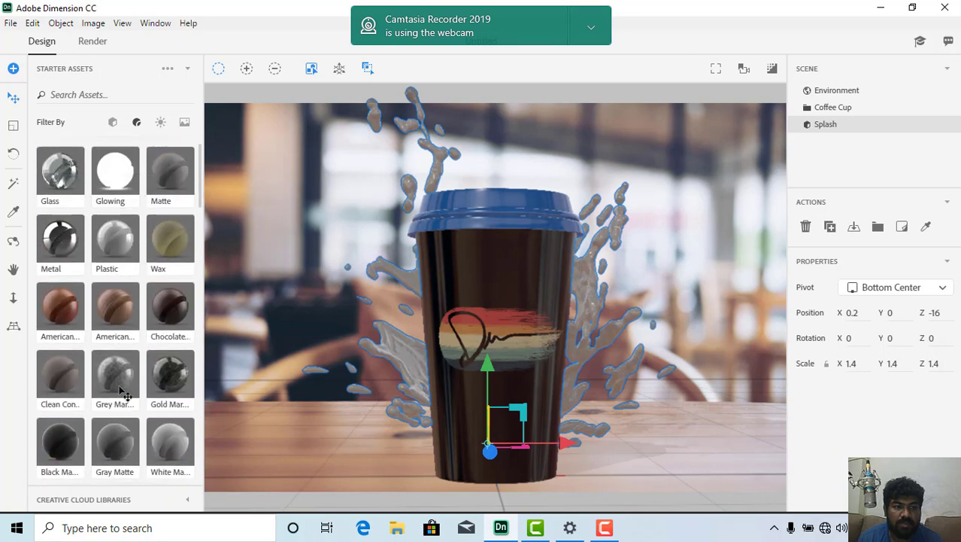
scroll(124, 391, "down", 1)
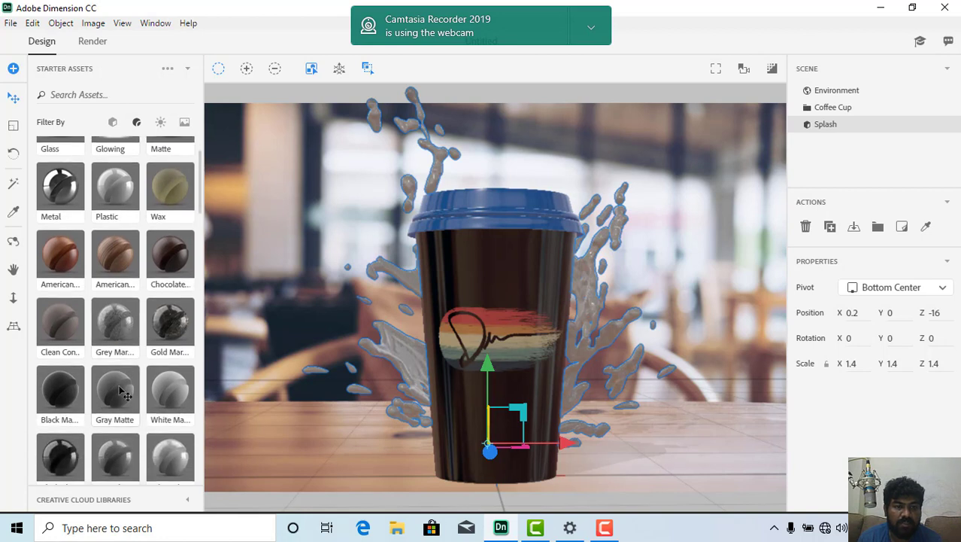
scroll(124, 390, "down", 1)
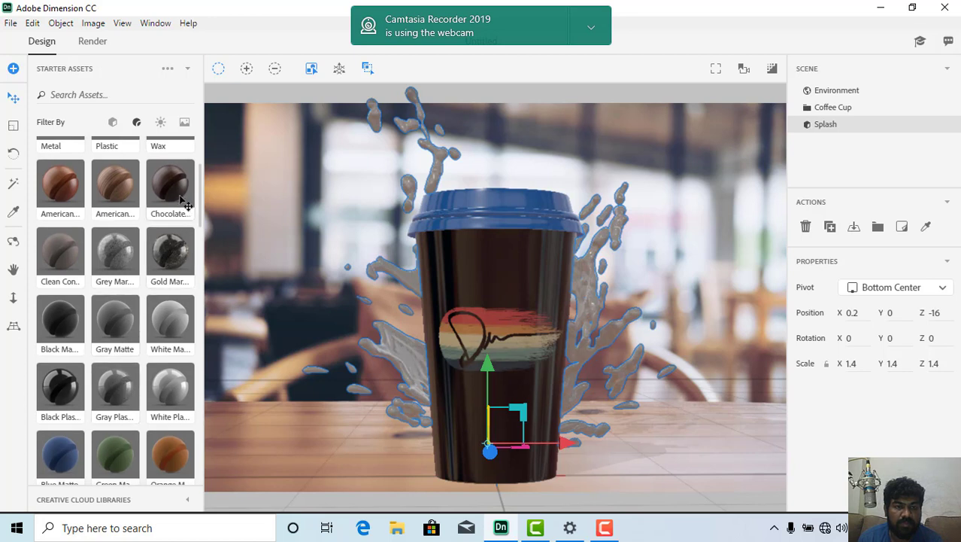
left_click_drag(182, 200, 161, 190)
left_click_drag(608, 192, 167, 204)
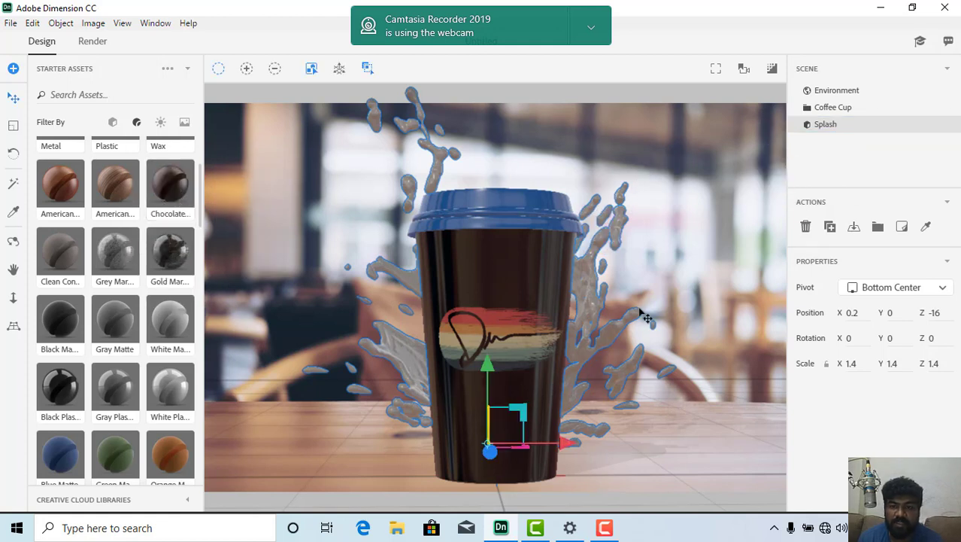
- Set the Splash Material's base color to a coffee brown of about RGB 158, 100, 46
mouse_move(830, 134)
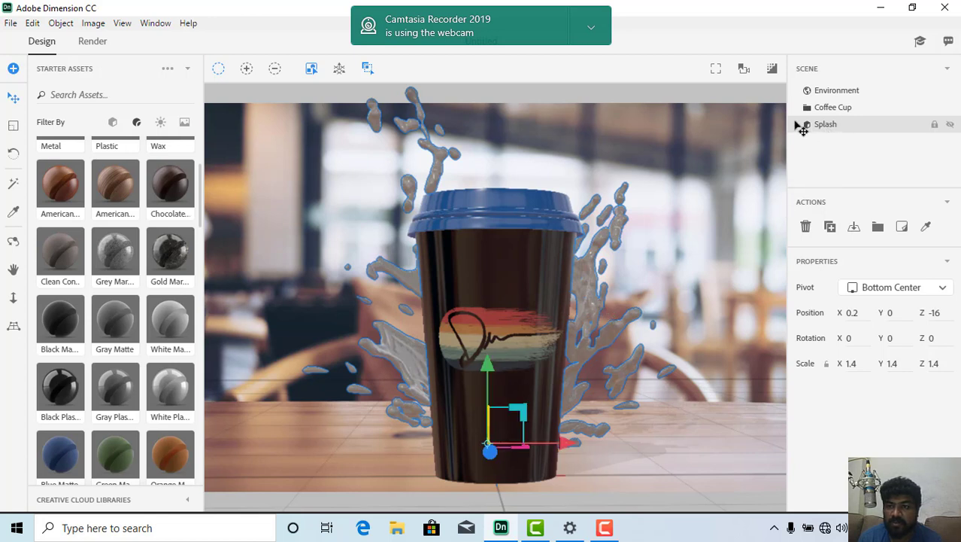
left_click(798, 124)
left_click(846, 144)
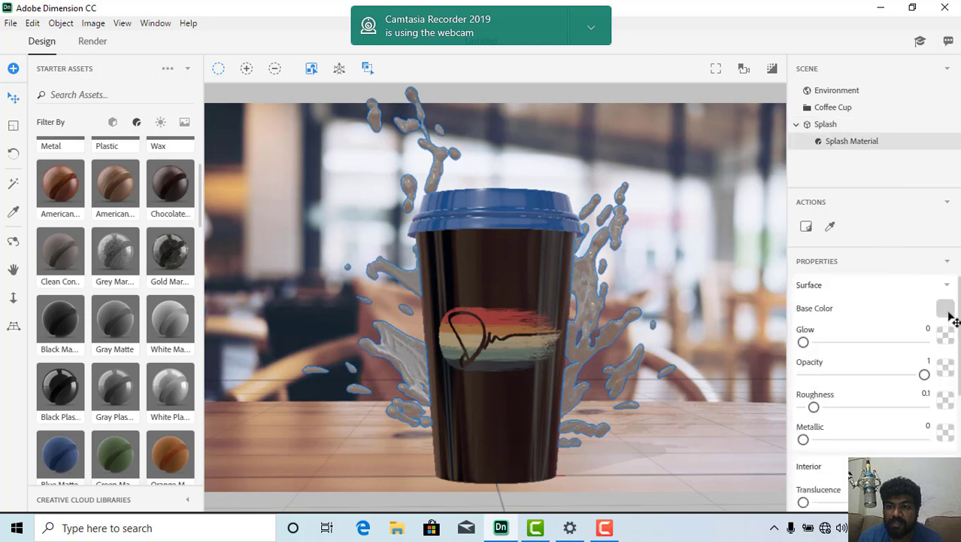
left_click(945, 310)
left_click(674, 324)
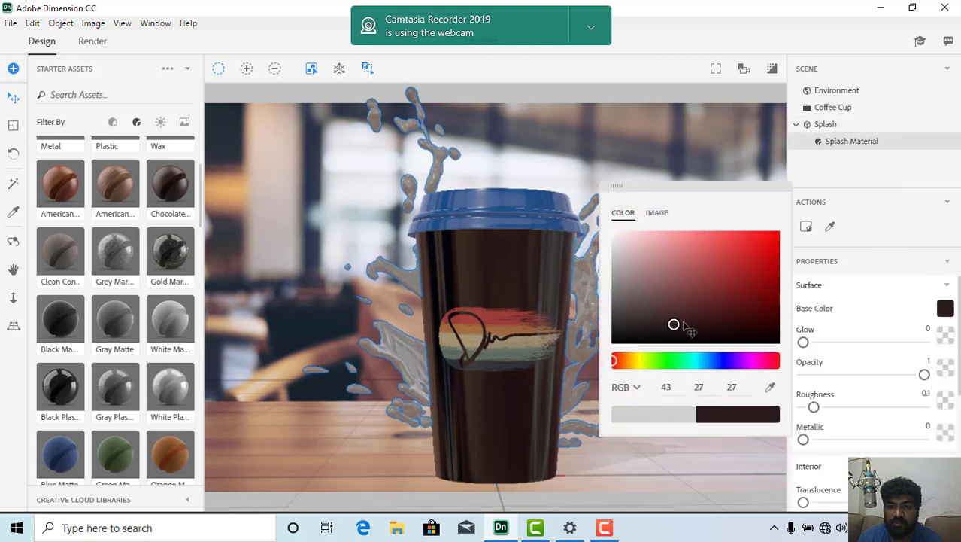
left_click_drag(674, 324, 677, 301)
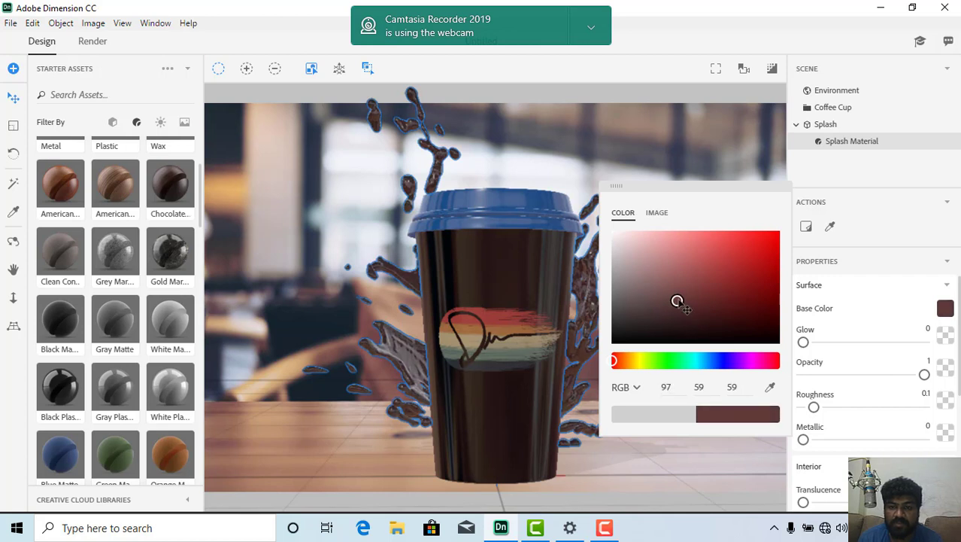
left_click(625, 360)
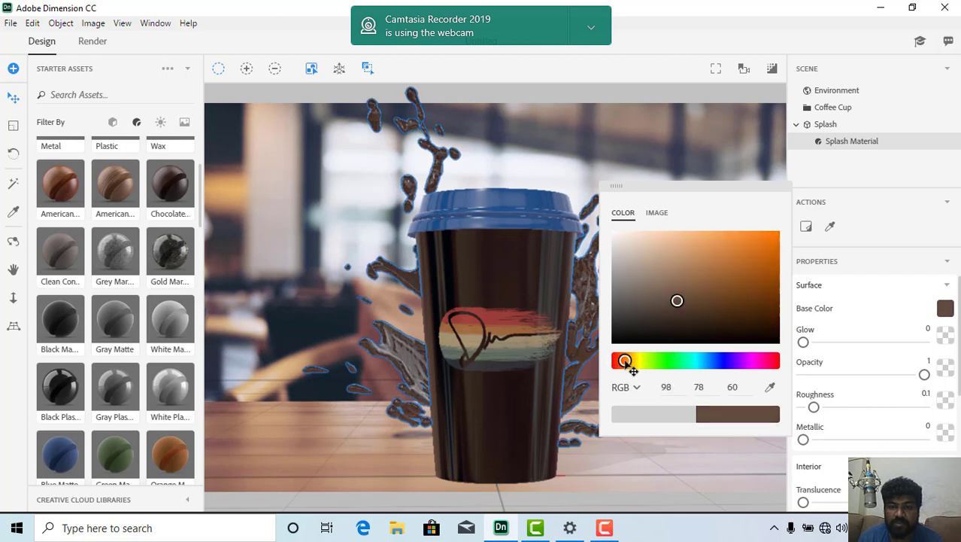
left_click_drag(684, 307, 739, 282)
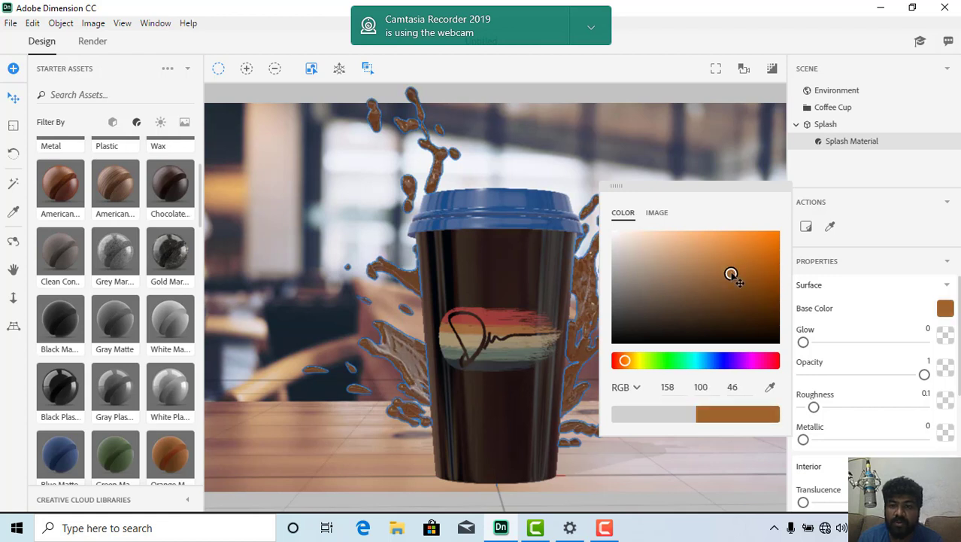
left_click(839, 189)
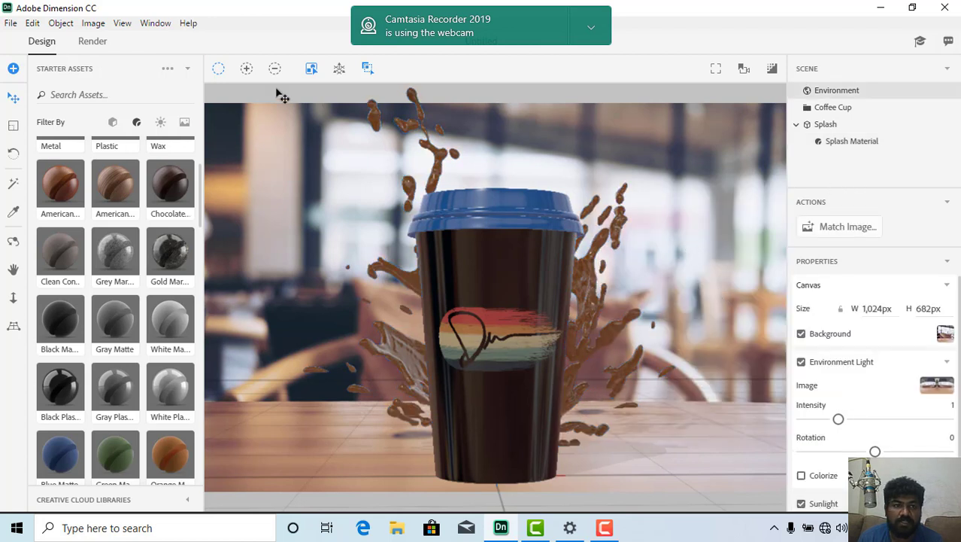
- Create a folder named "dimension class 26" on Local Disk (D:) and set it as the render's export location
left_click(104, 43)
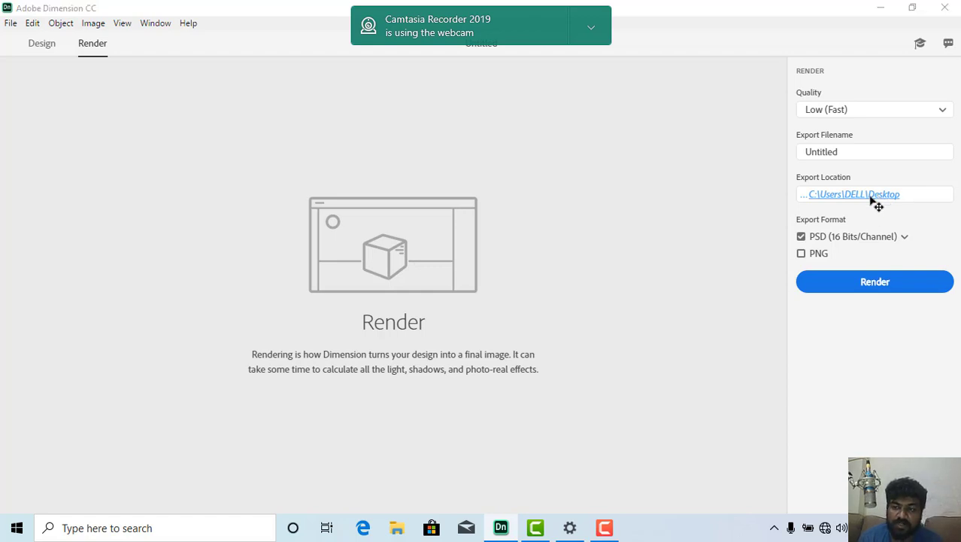
left_click(862, 197)
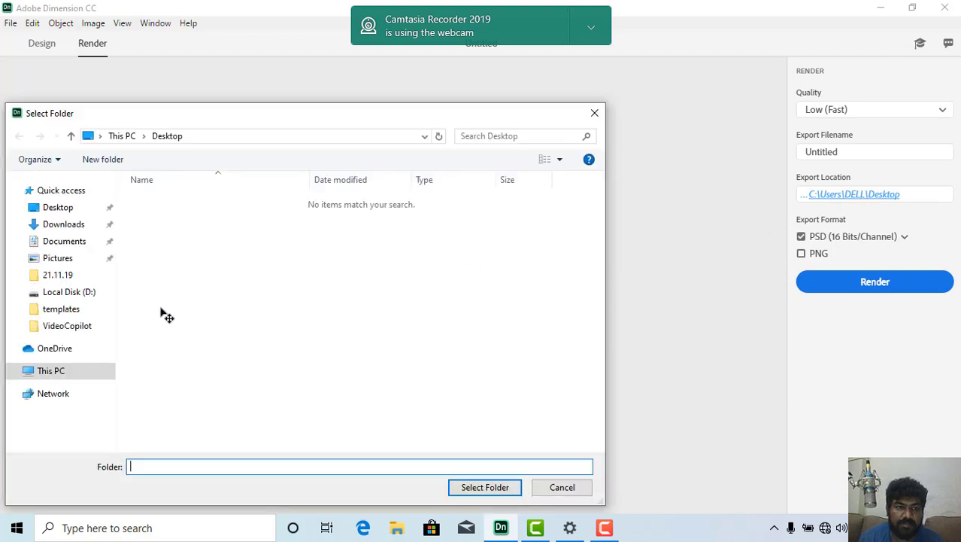
left_click(85, 295)
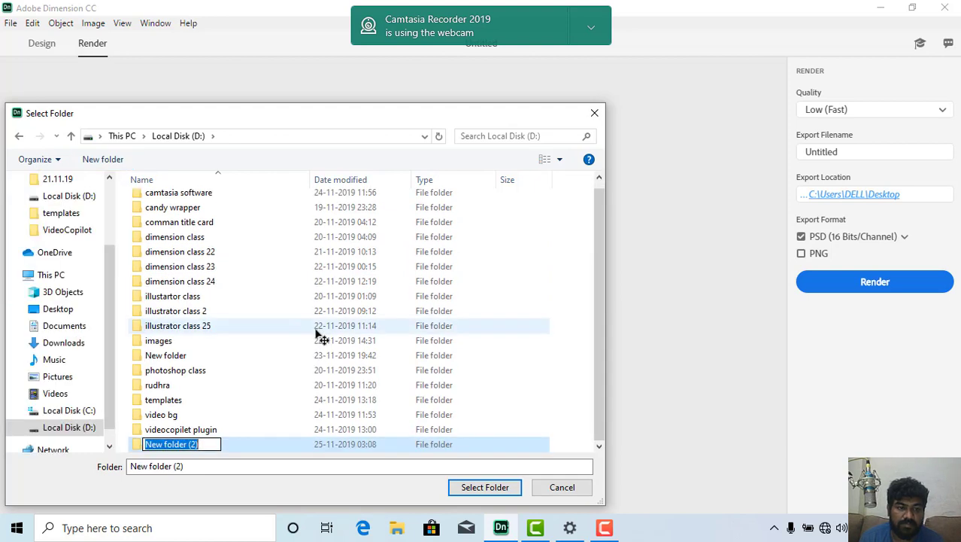
type("d")
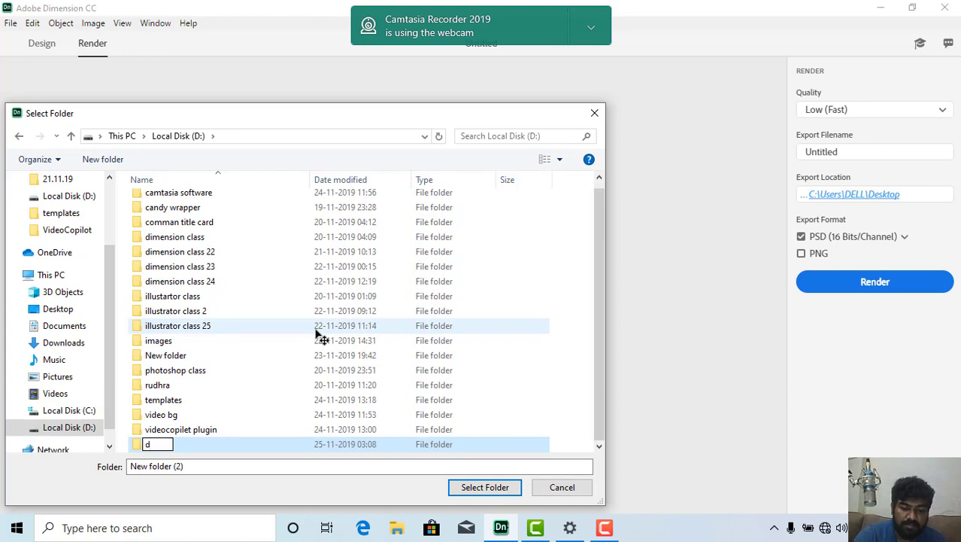
type("imens")
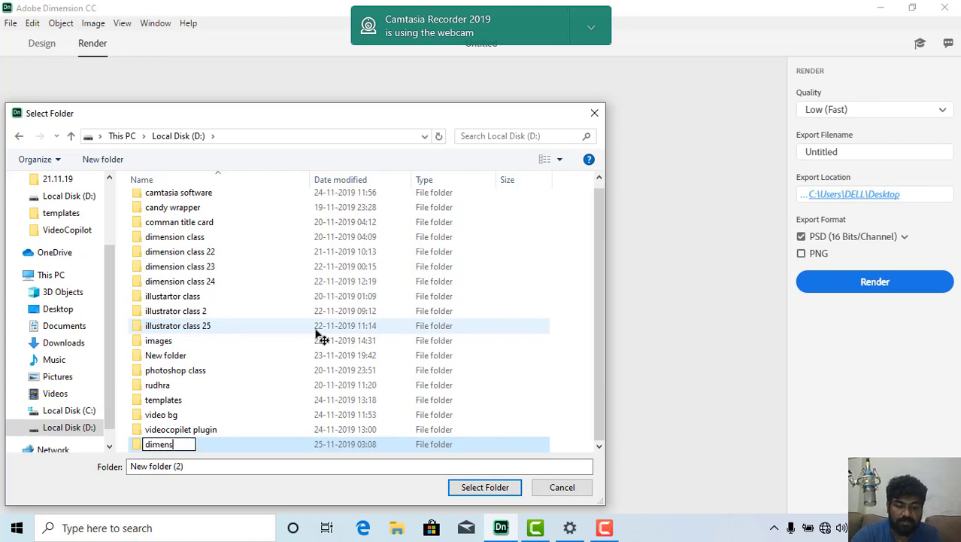
type("ion c")
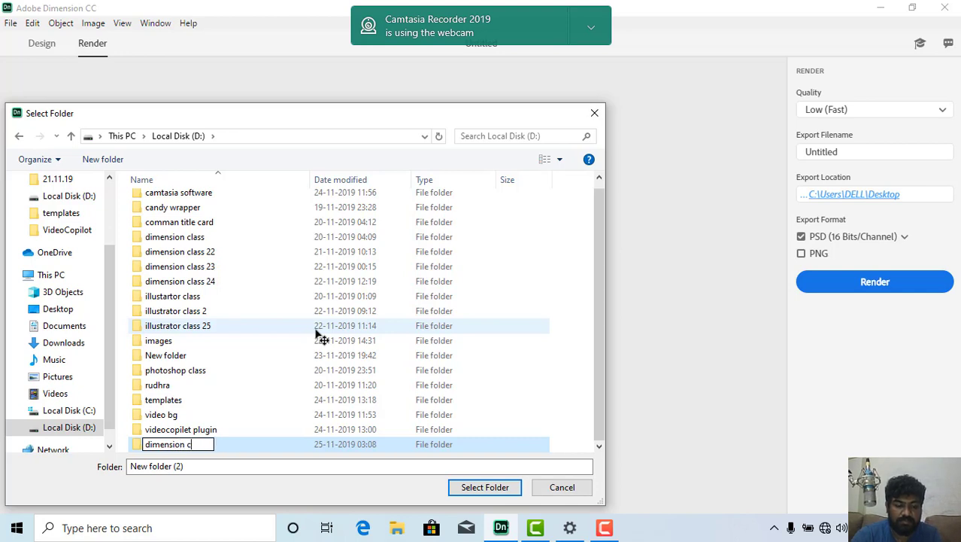
type("lass 26")
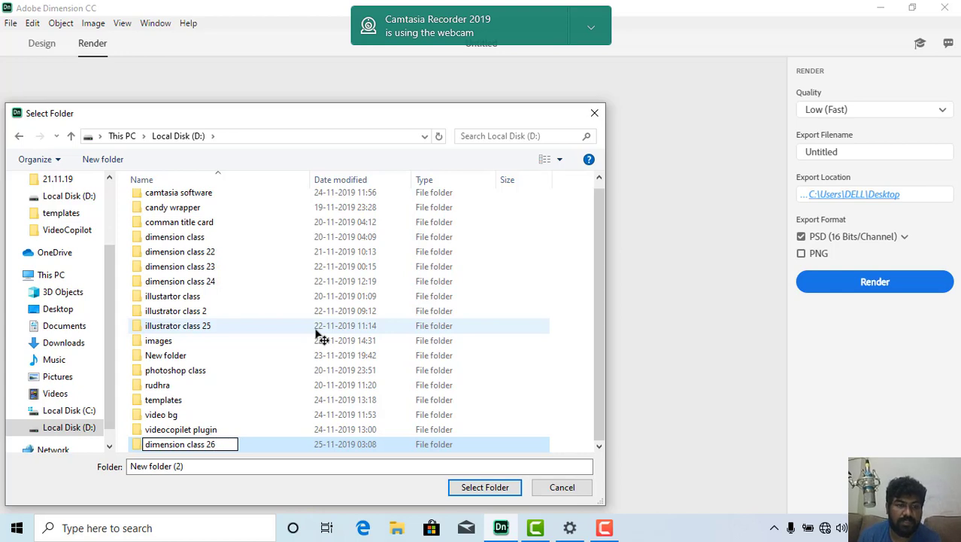
double_click(140, 448)
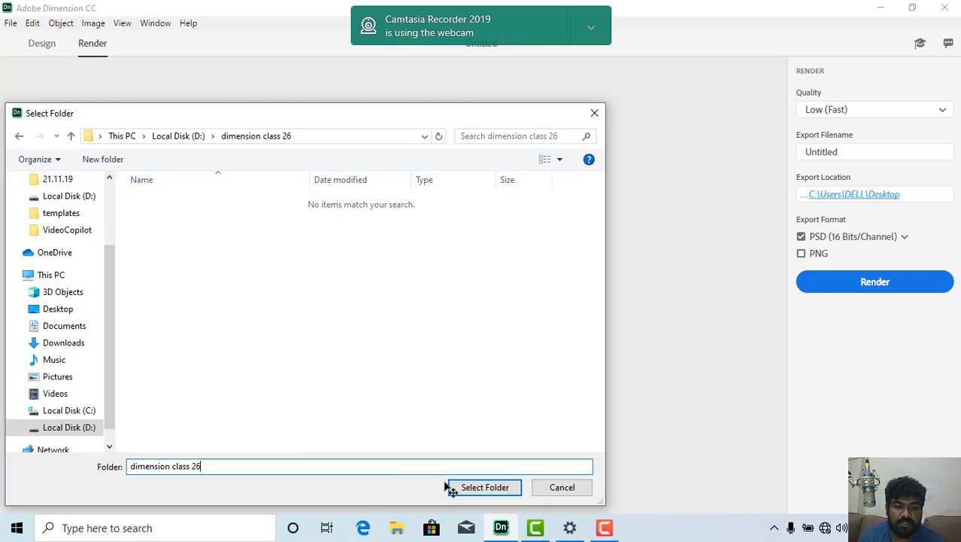
left_click(468, 488)
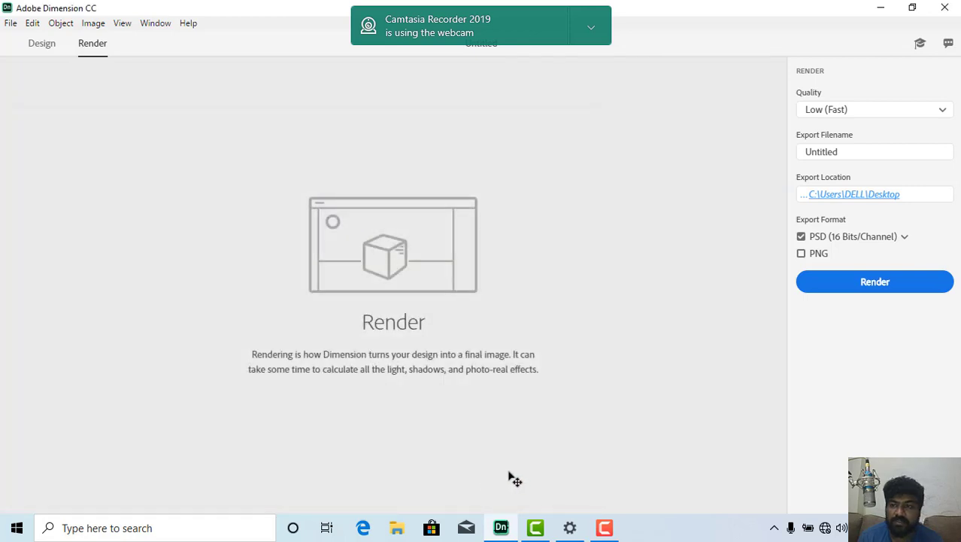
- Name the export file "coffee cup" and start the Low (Fast) render as a 16-bit PSD, discarding any unsaved render progress
left_click(867, 153)
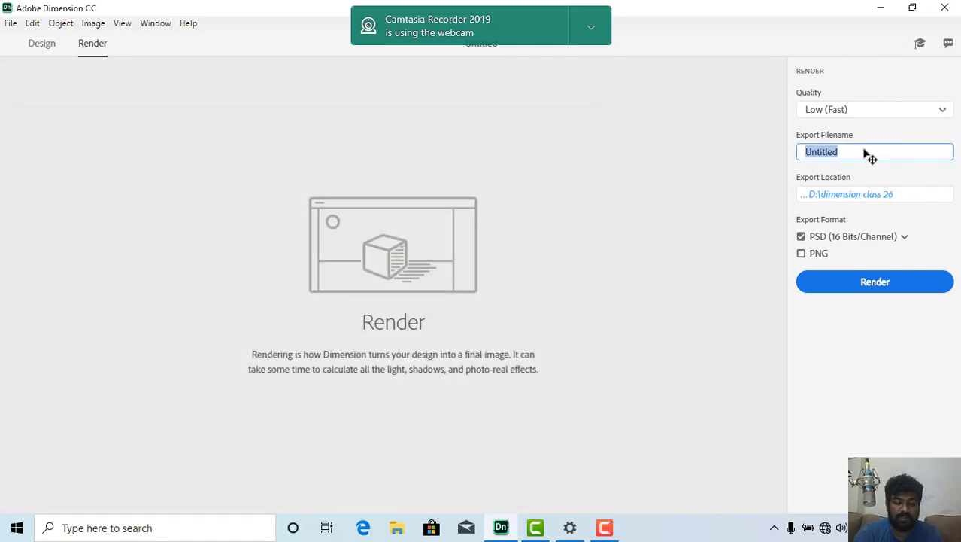
type("coff")
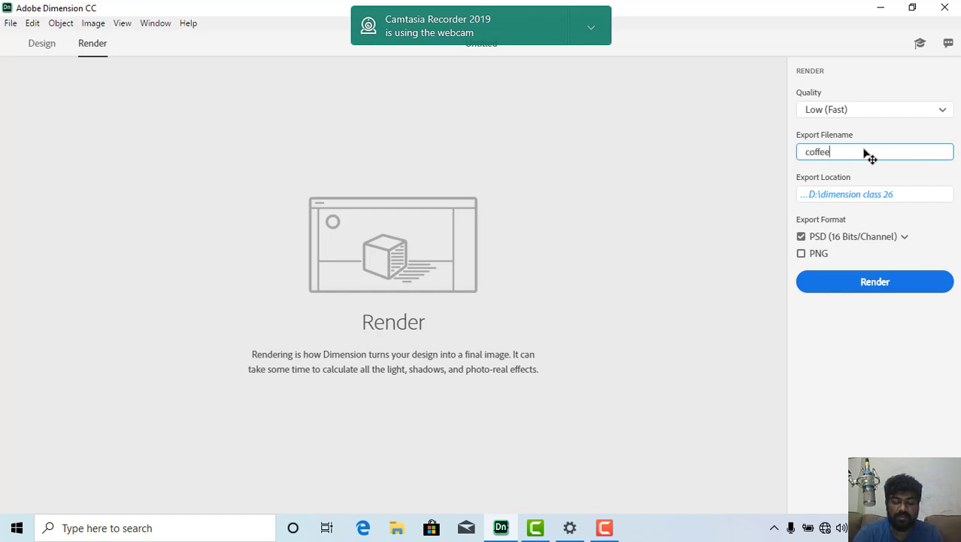
type("ee c")
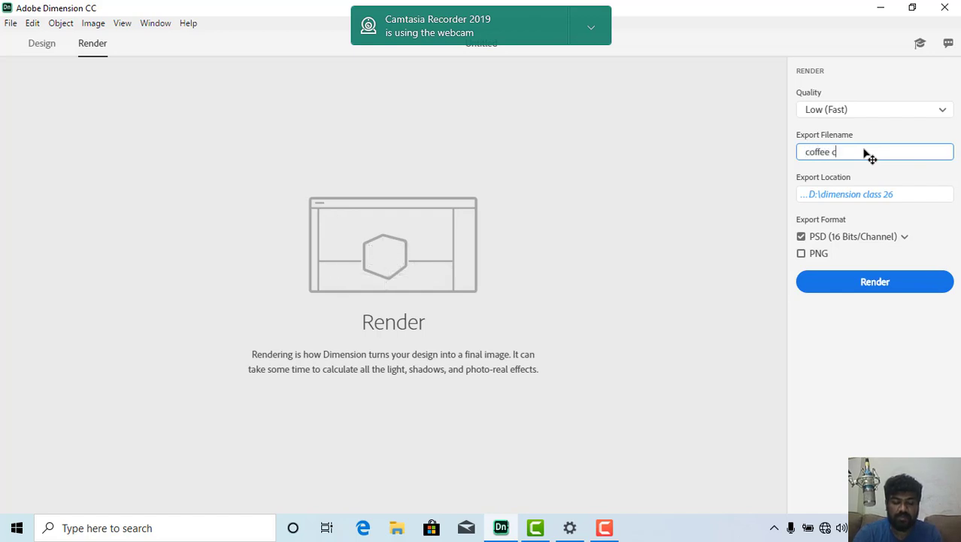
type("up")
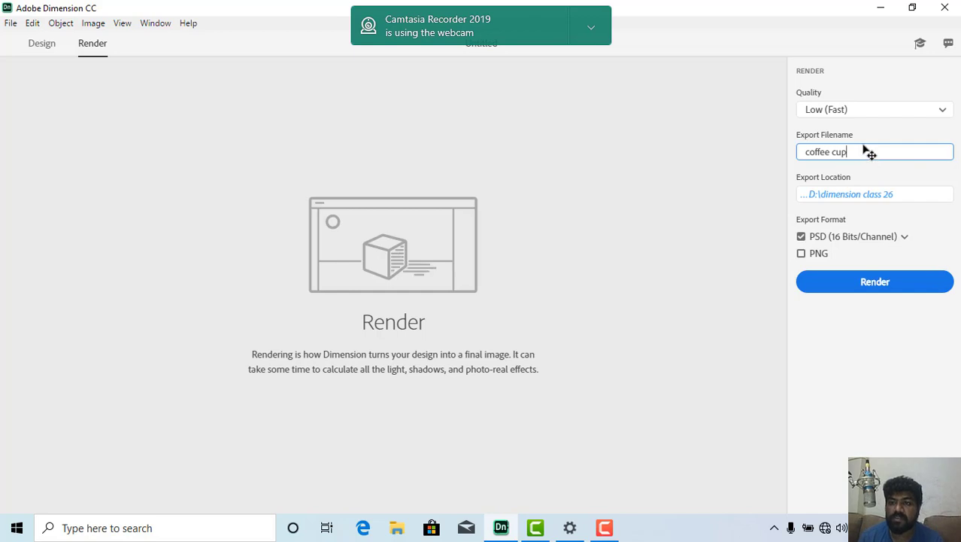
left_click(871, 286)
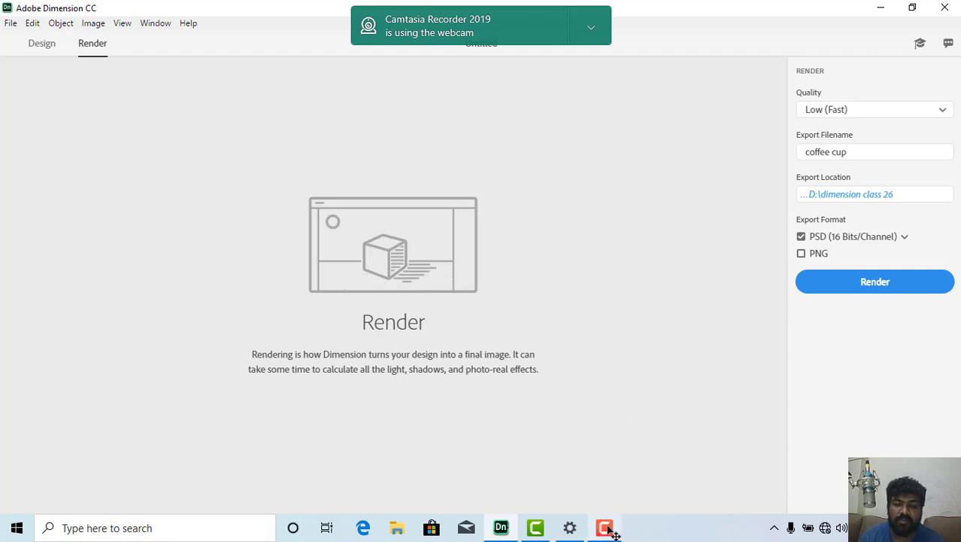
mouse_move(611, 531)
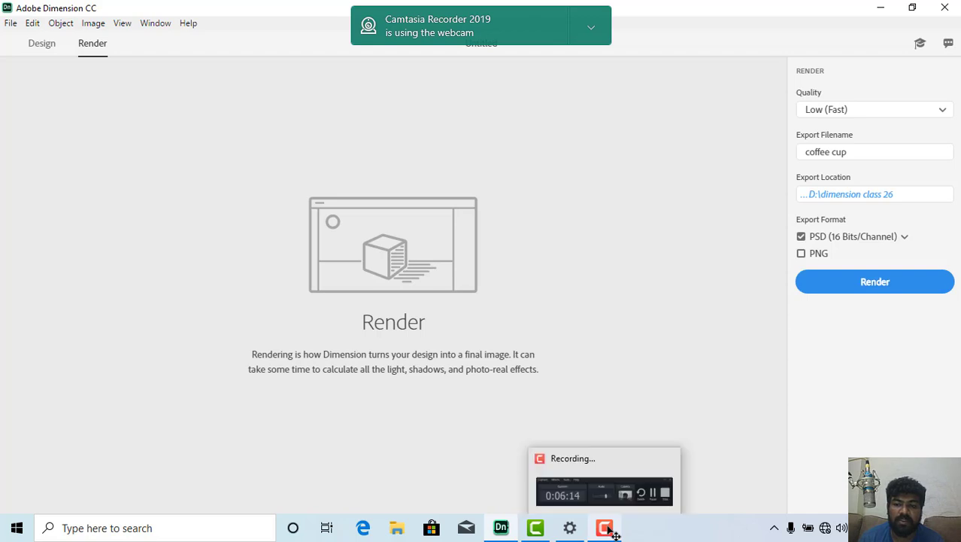
left_click(867, 282)
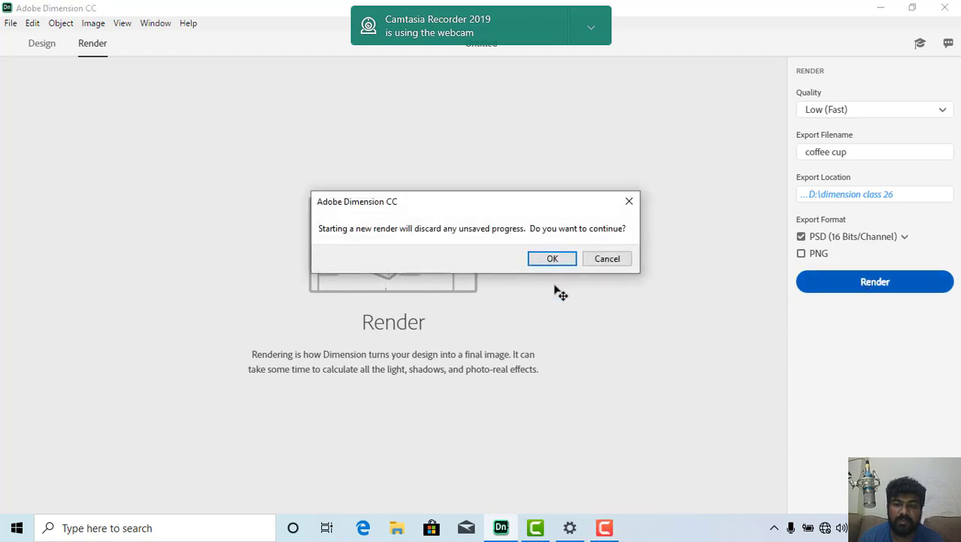
left_click(552, 260)
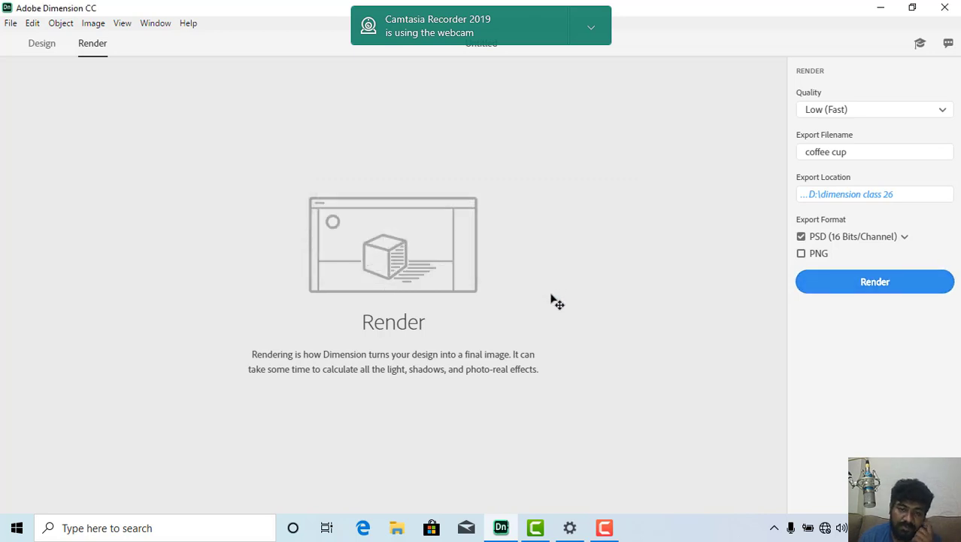
left_click(606, 529)
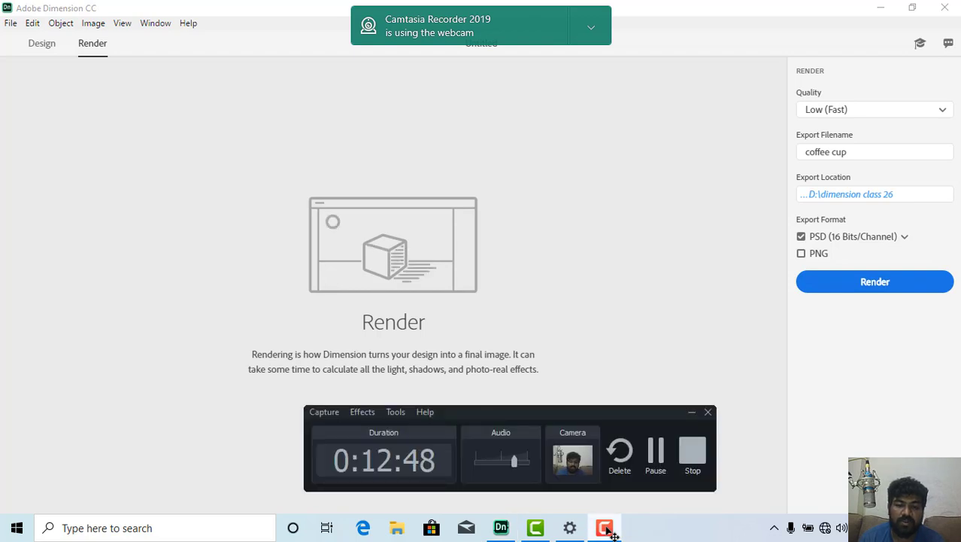
left_click(656, 456)
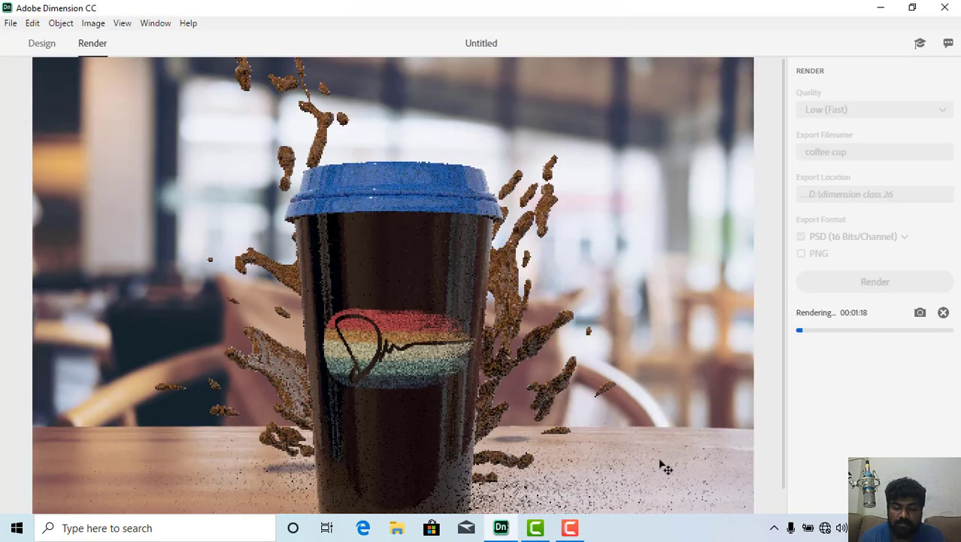
scroll(623, 434, "down", 1)
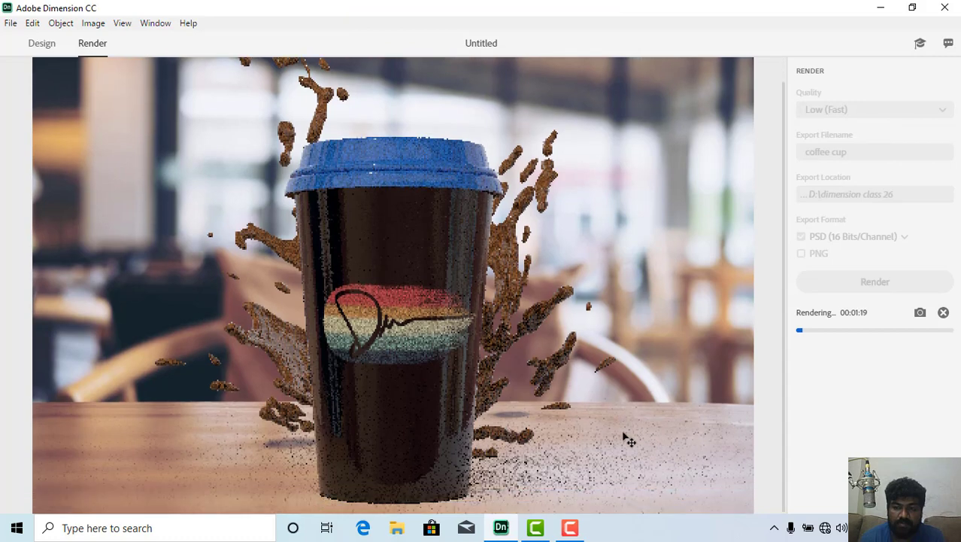
mouse_move(573, 528)
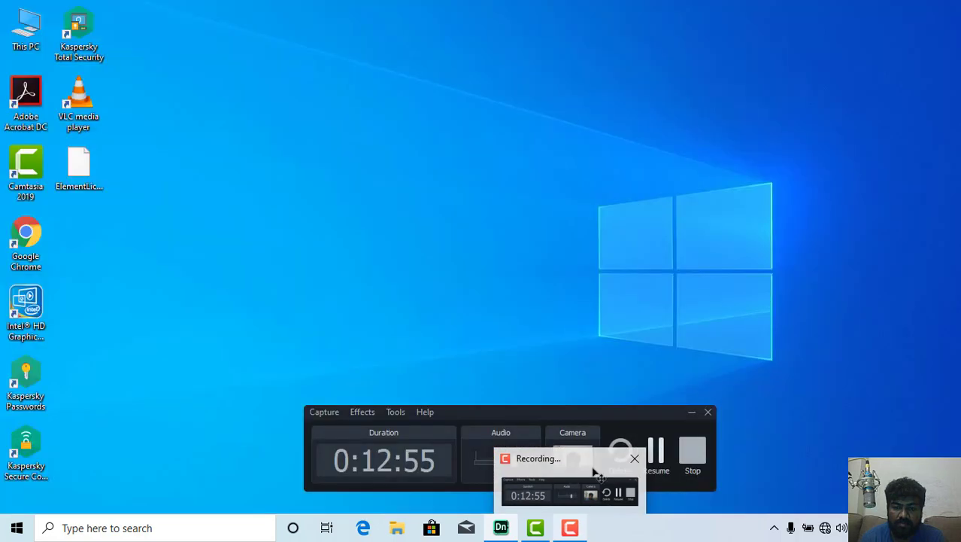
left_click(586, 467)
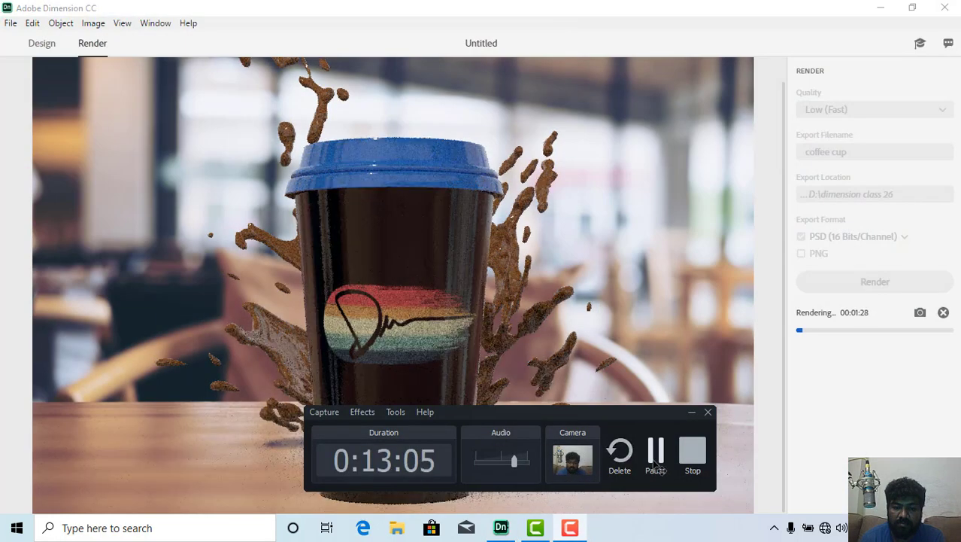